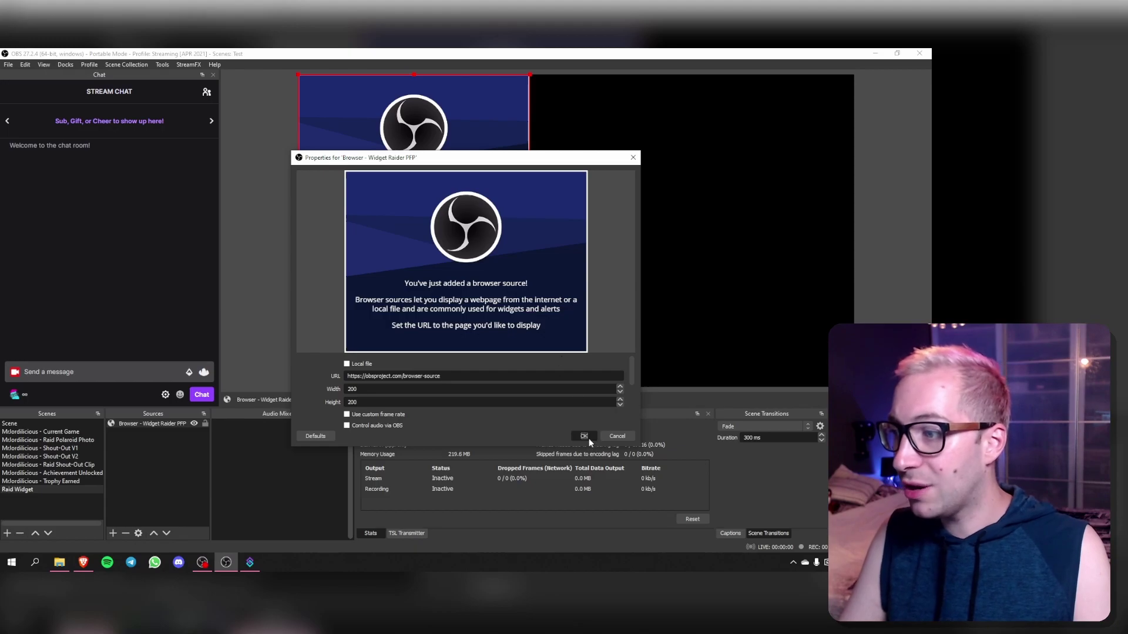
# Drag the 200×200 Browser - Widget Raider PFP box toward the right of the canvas.
pyautogui.moveTo(333, 116); pyautogui.dragTo(789, 269)
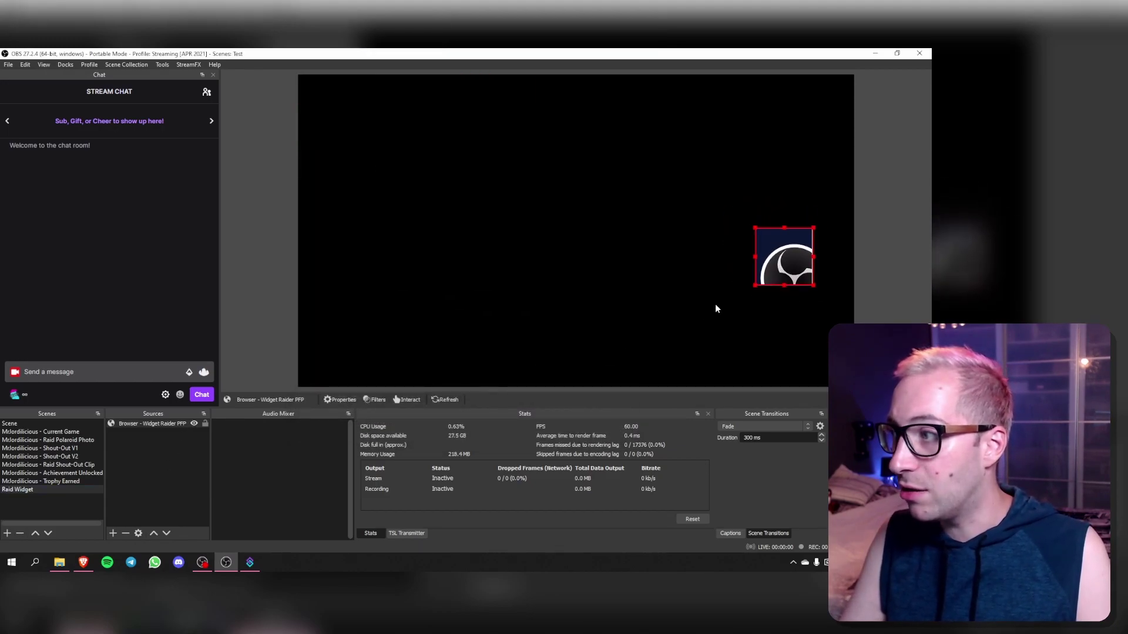
# Center the Browser - Widget Raider PFP source on screen via Transform > Center to screen.
pyautogui.moveTo(802, 269); pyautogui.dragTo(582, 235)
pyautogui.rightClick(157, 421)
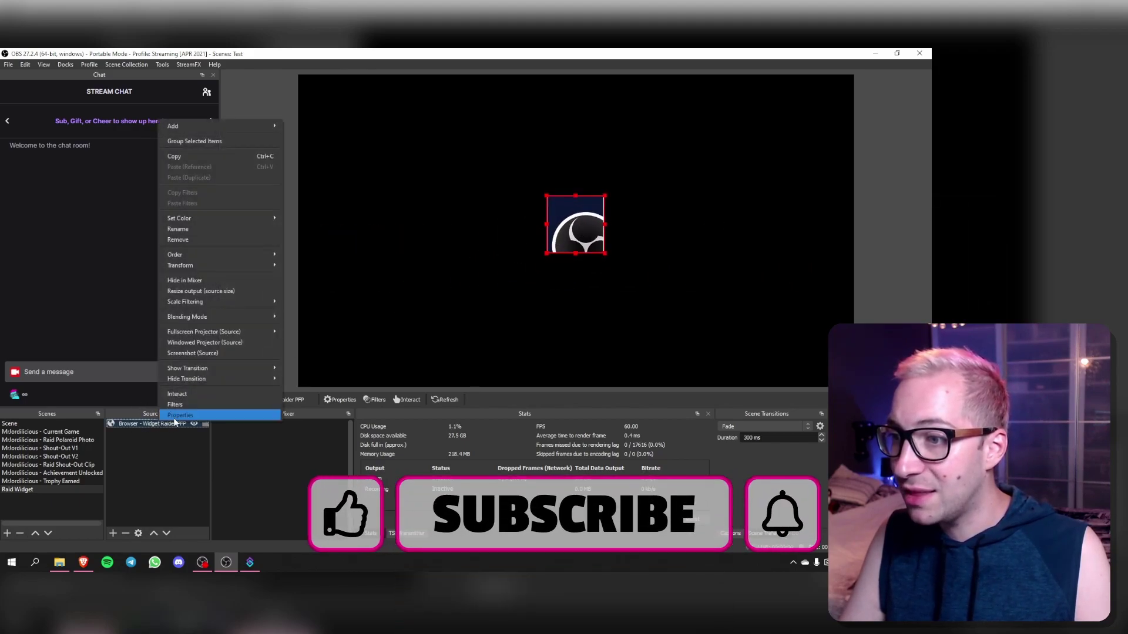
pyautogui.moveTo(210, 265)
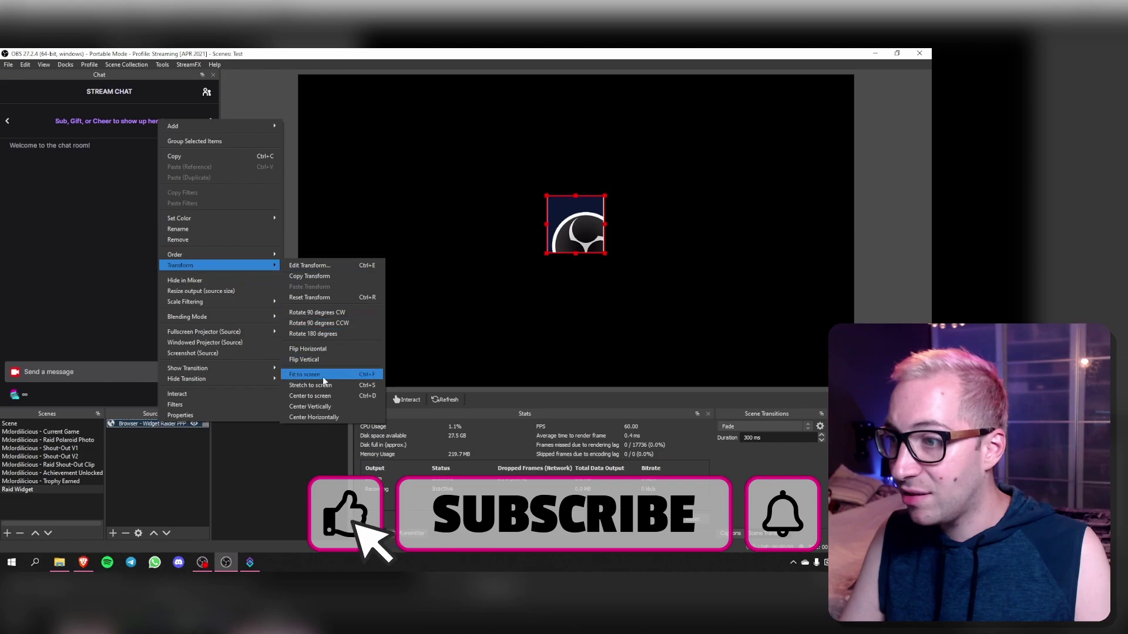
pyautogui.click(337, 395)
pyautogui.click(165, 480)
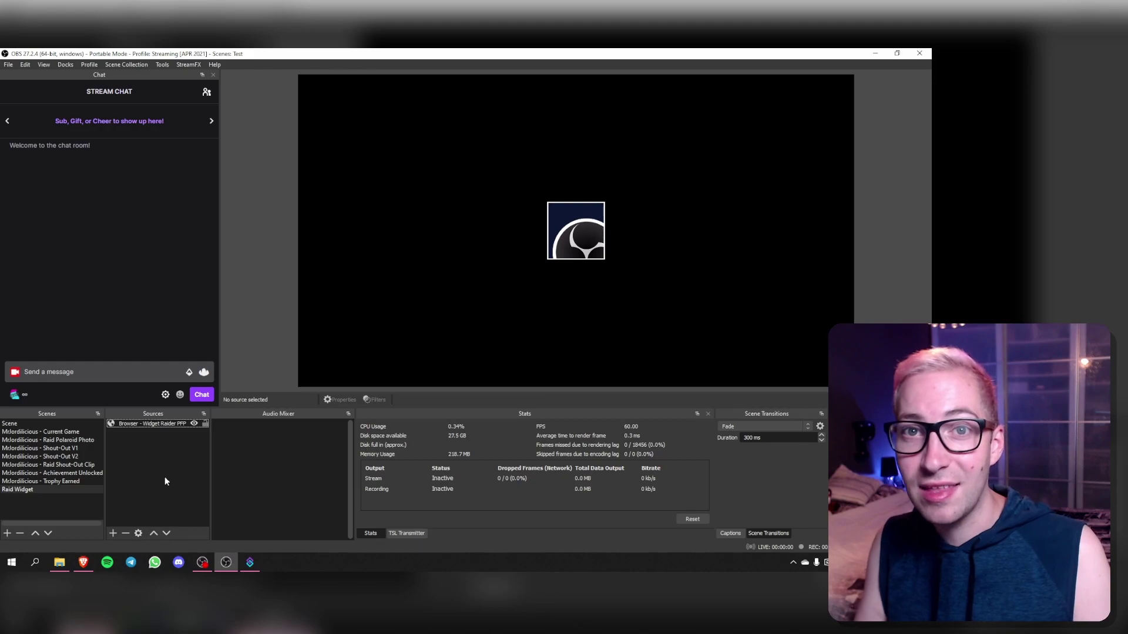
# Add a text source 'Text - Raider Title' reading RAIDING in Montserrat Bold.
pyautogui.click(113, 533)
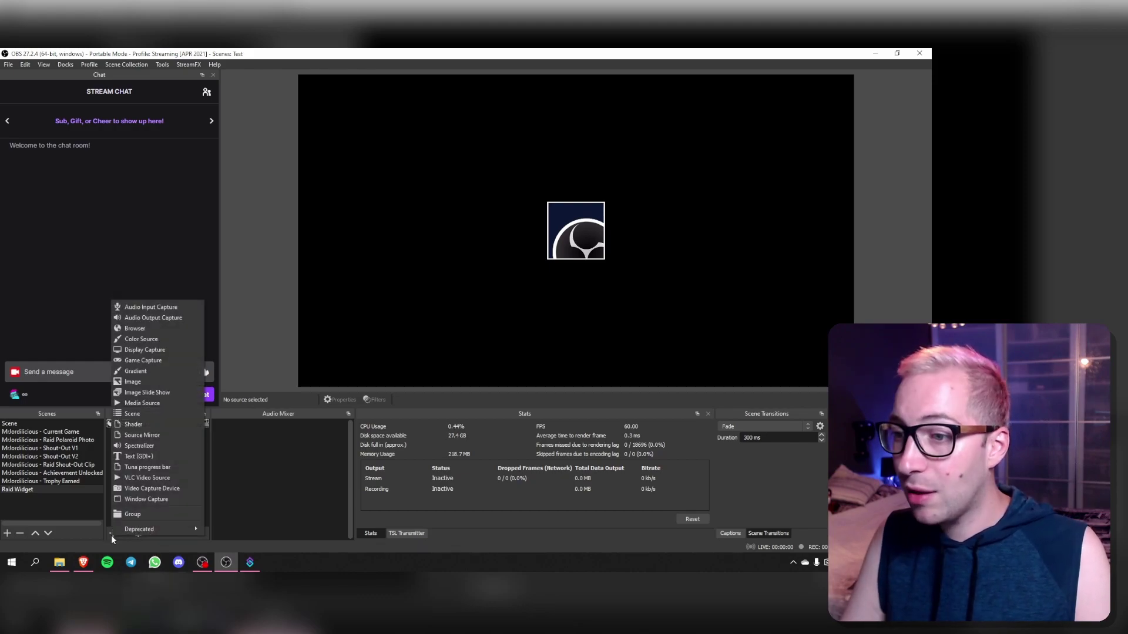
pyautogui.click(146, 457)
pyautogui.write('T')
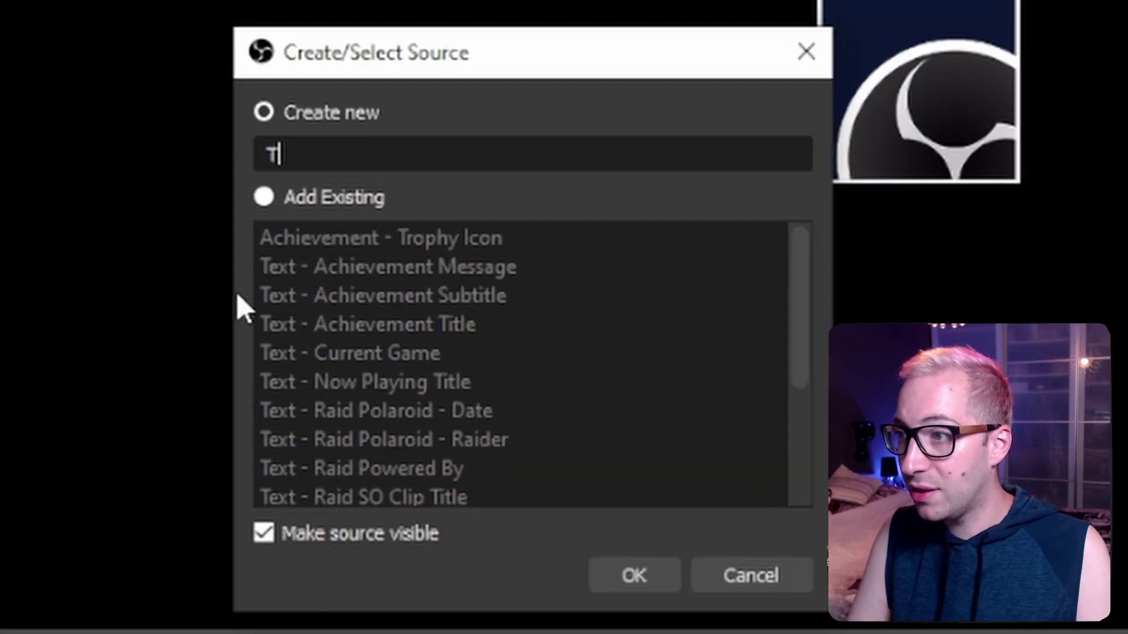
pyautogui.write('ext - Raider ')
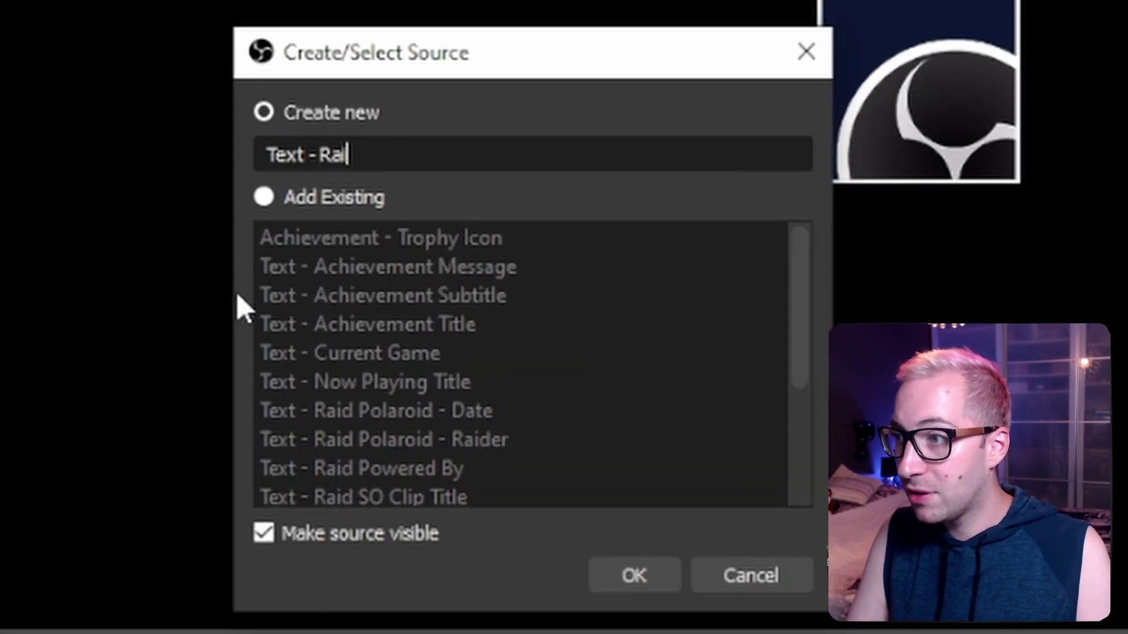
pyautogui.write('Title')
pyautogui.press('Return')
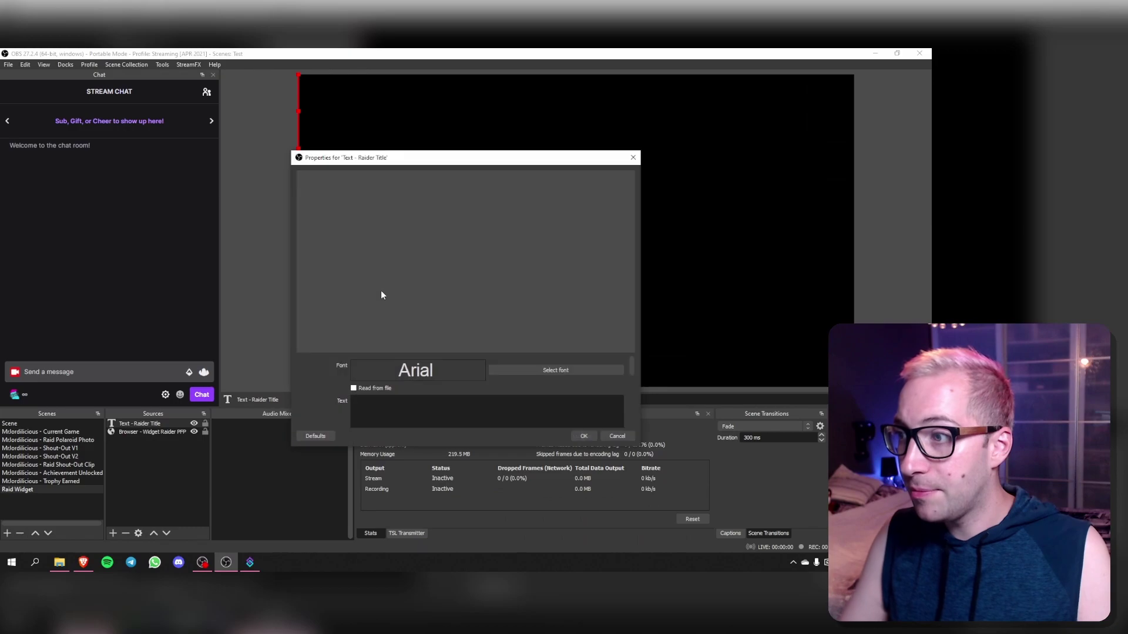
pyautogui.click(541, 370)
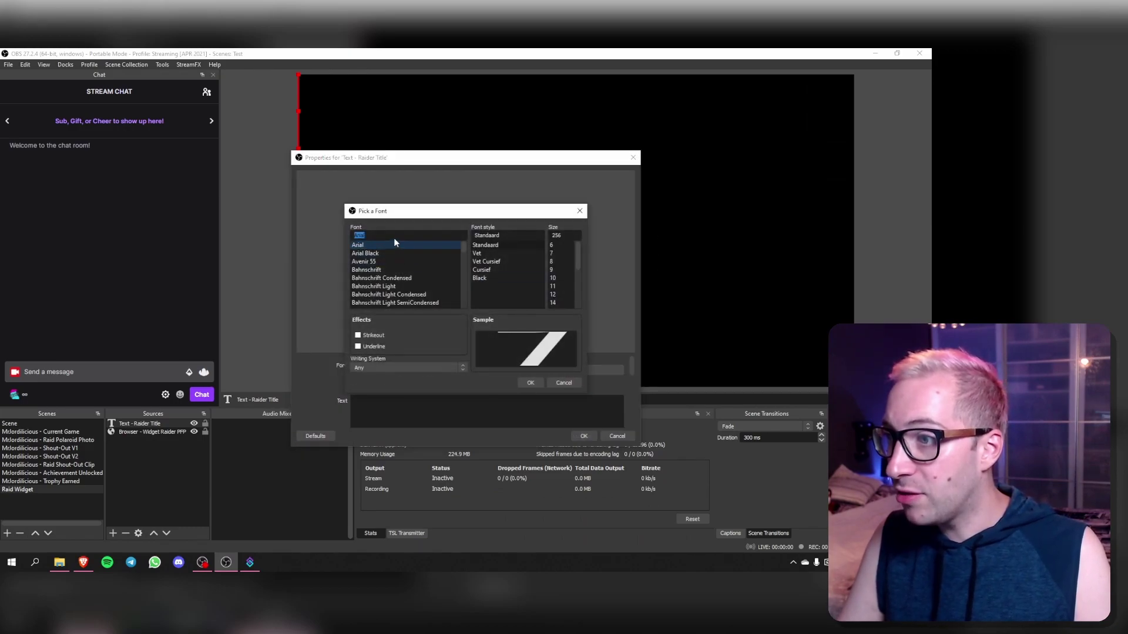
pyautogui.scroll(-10, 393, 270)
pyautogui.click(380, 303)
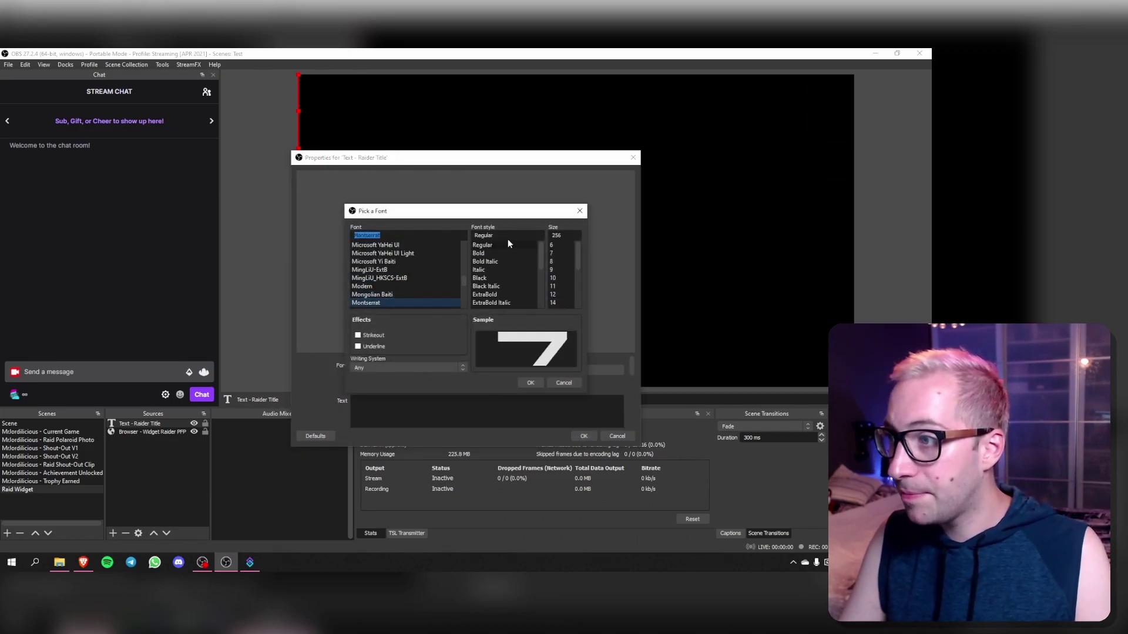
pyautogui.click(496, 255)
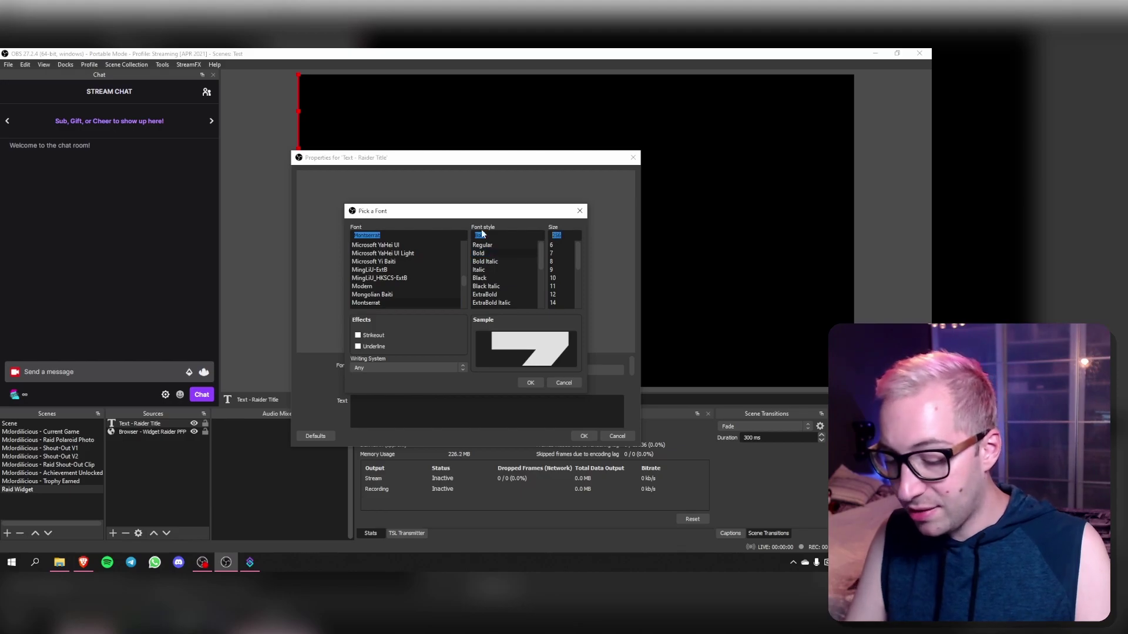
pyautogui.click(530, 383)
pyautogui.write('RAIDING')
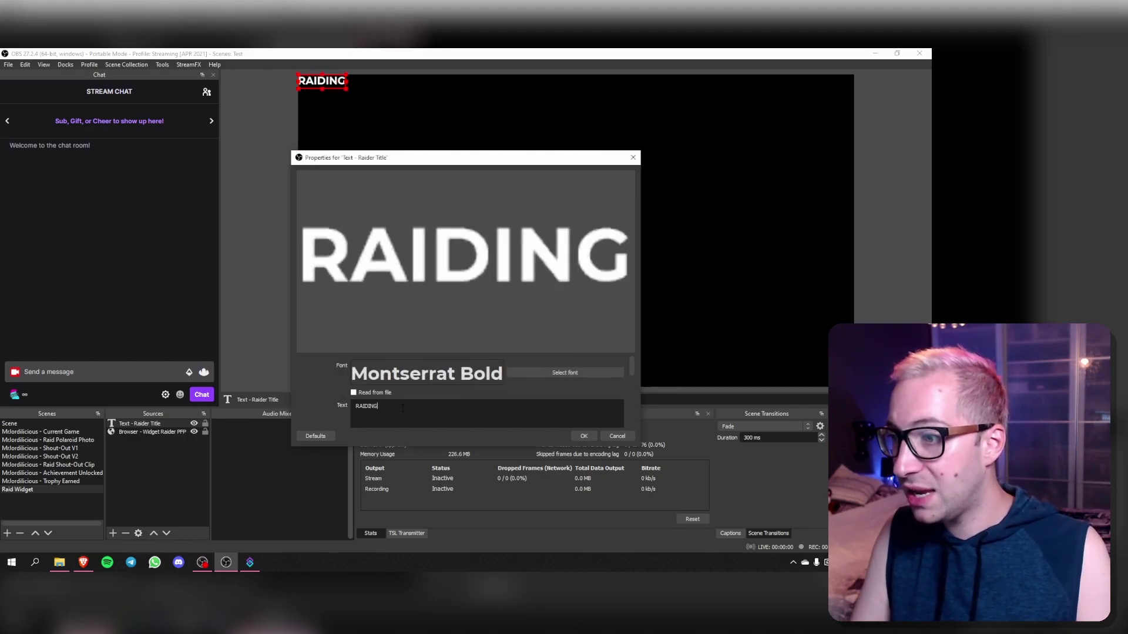
pyautogui.click(581, 438)
# Place the RAIDING text above the avatar box and center it horizontally.
pyautogui.moveTo(327, 80); pyautogui.dragTo(581, 189)
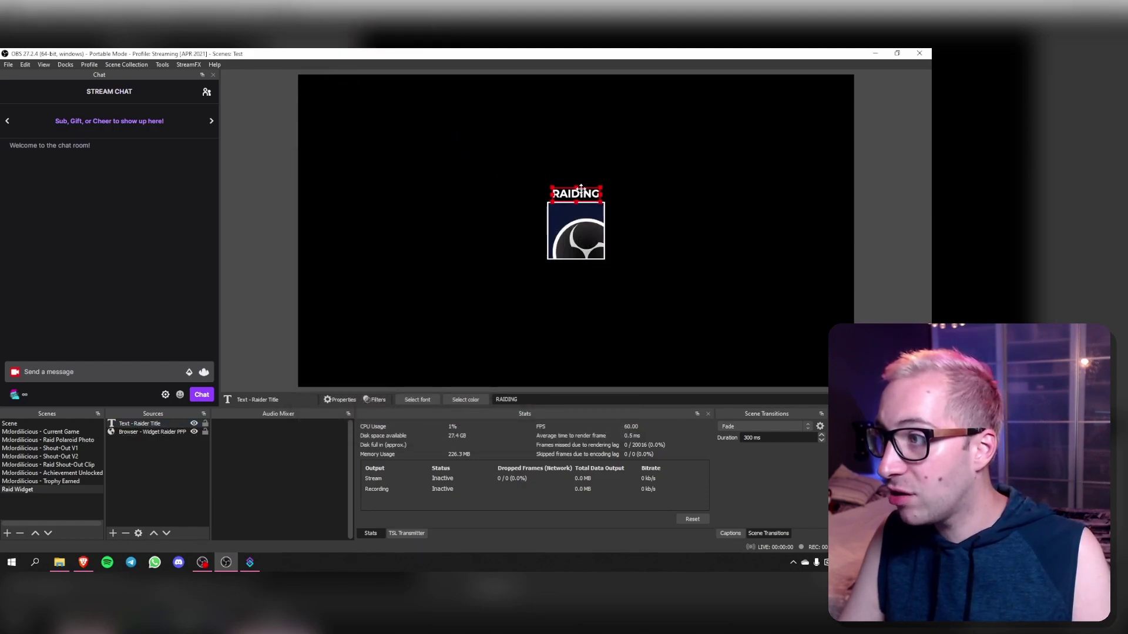
pyautogui.rightClick(161, 423)
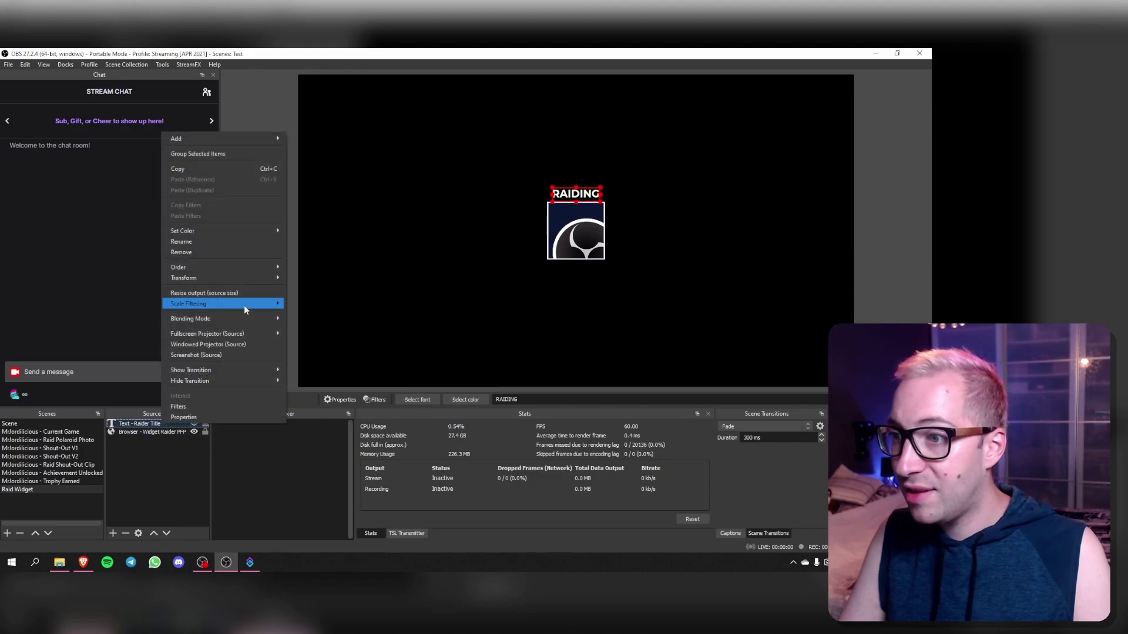
pyautogui.moveTo(274, 281)
pyautogui.click(330, 430)
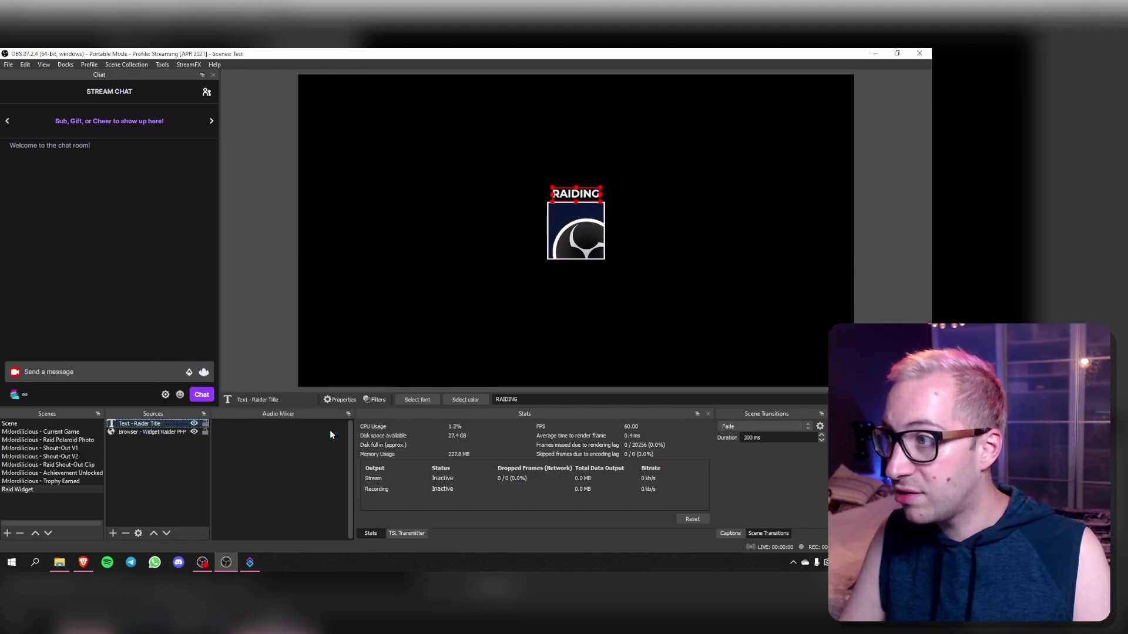
pyautogui.click(474, 354)
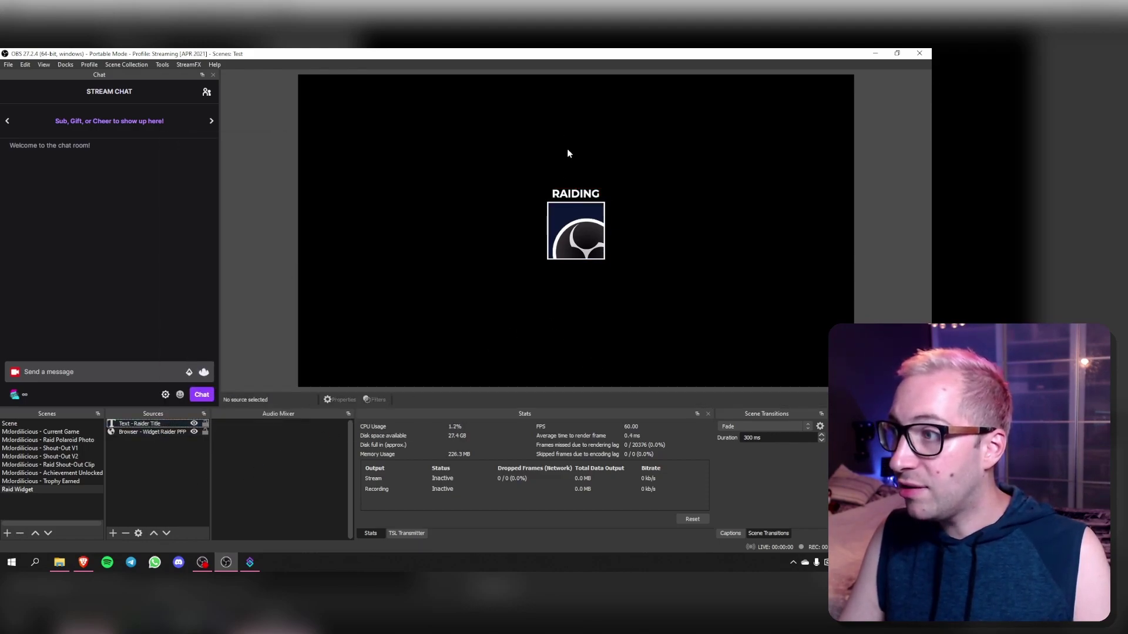
# Add a text source 'Text - Widget Raider Name' in Montserrat Regular 48 showing a sample raider username.
pyautogui.click(114, 534)
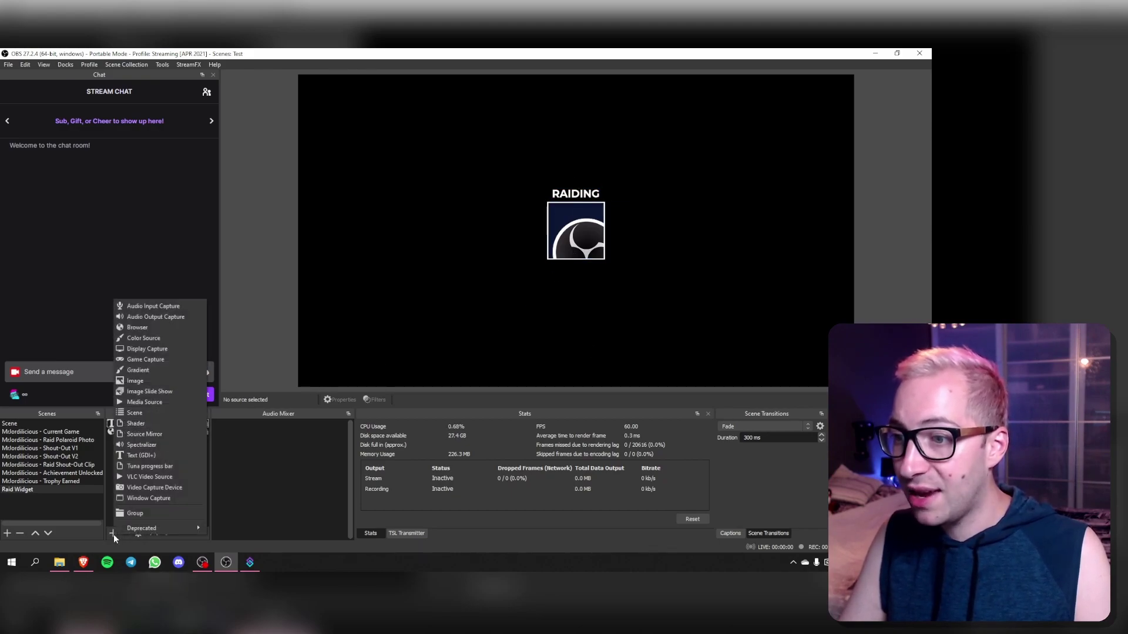
pyautogui.click(141, 455)
pyautogui.write('T')
pyautogui.write('ext - Widget')
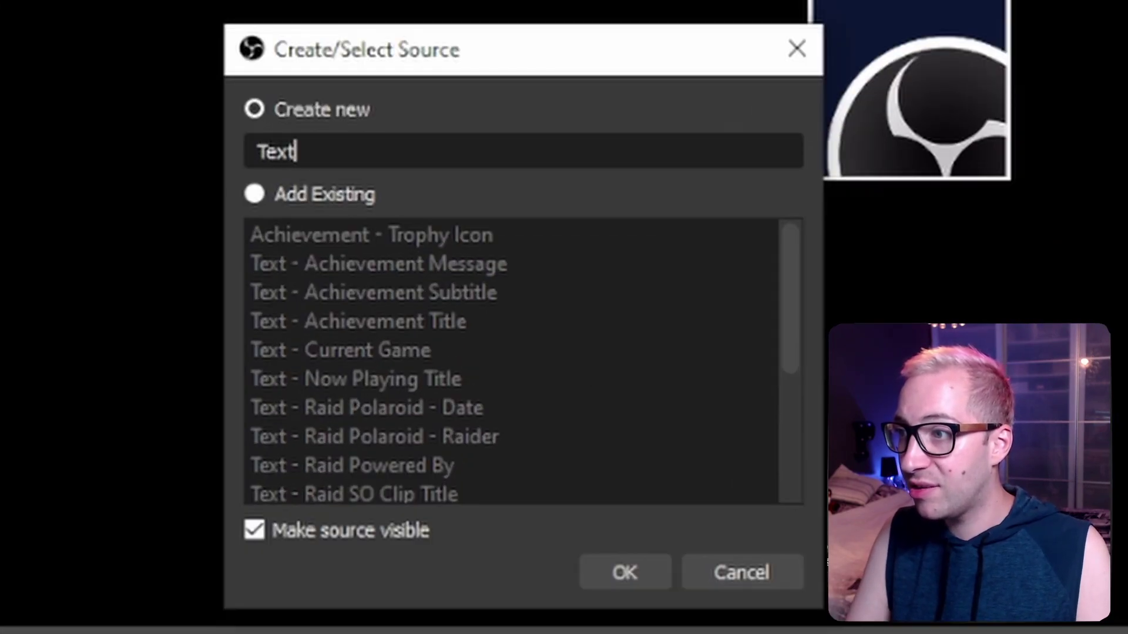
pyautogui.write(' Raider Name')
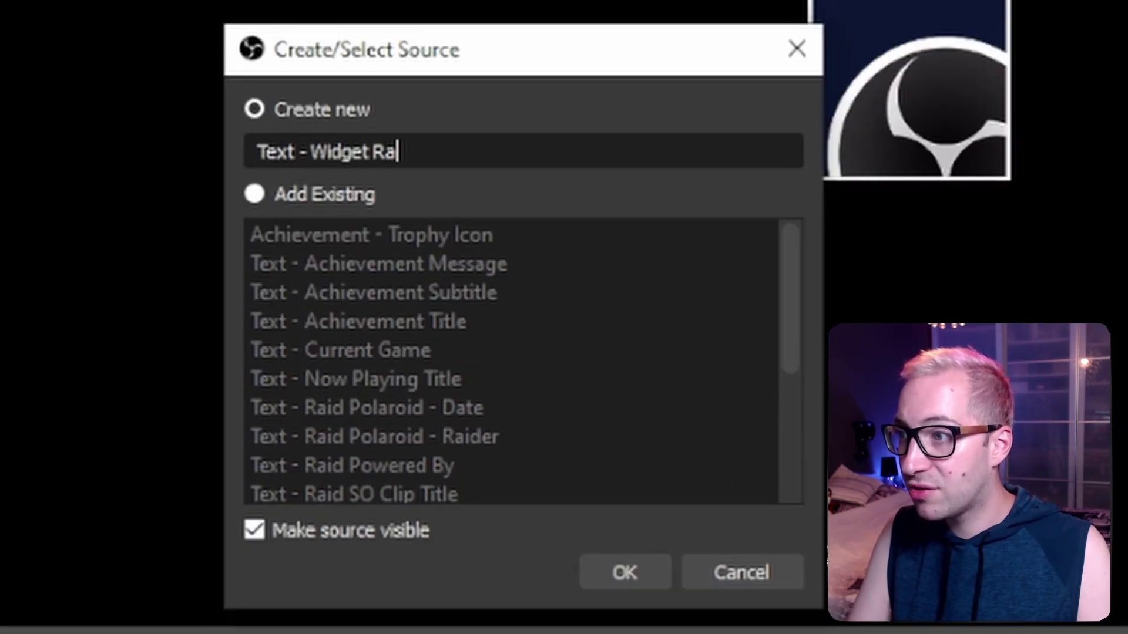
pyautogui.press('Return')
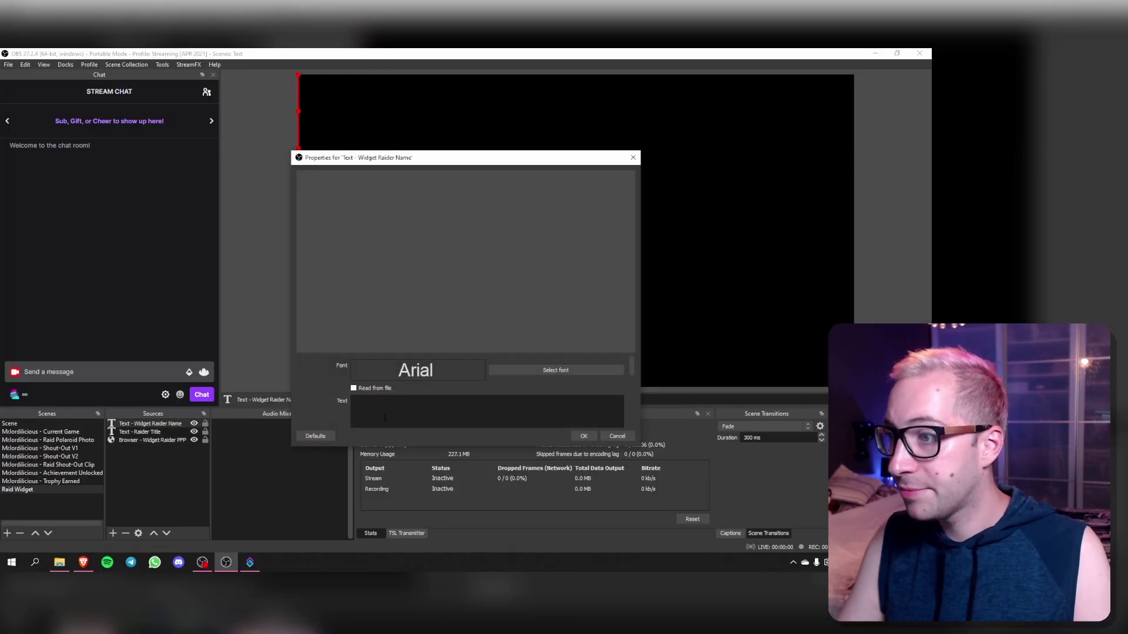
pyautogui.click(557, 369)
pyautogui.write('mont')
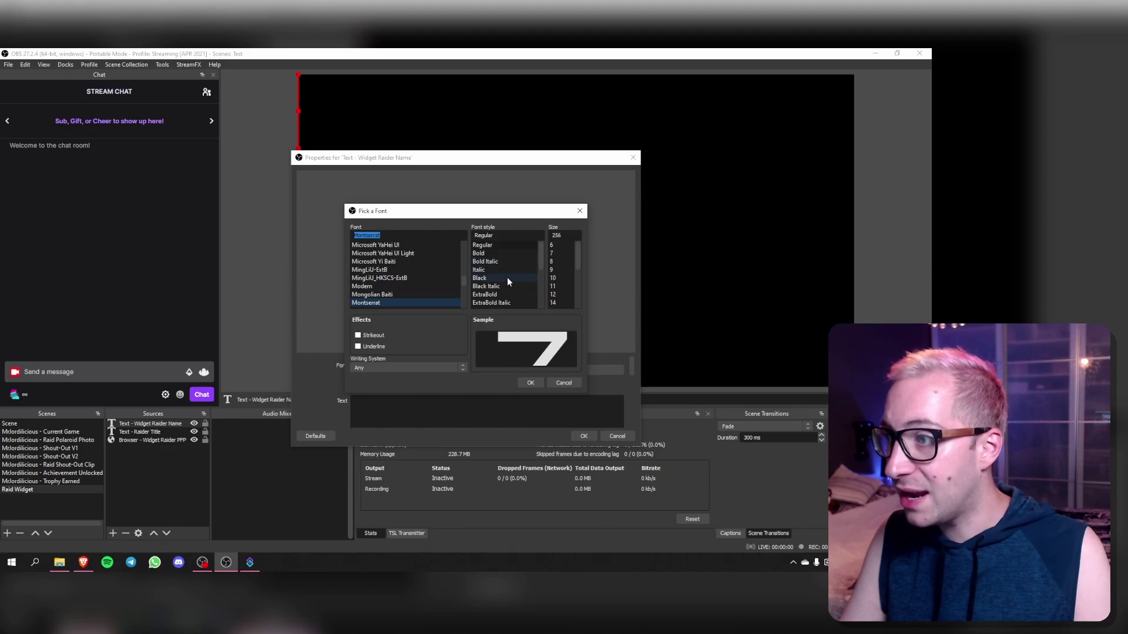
pyautogui.click(498, 246)
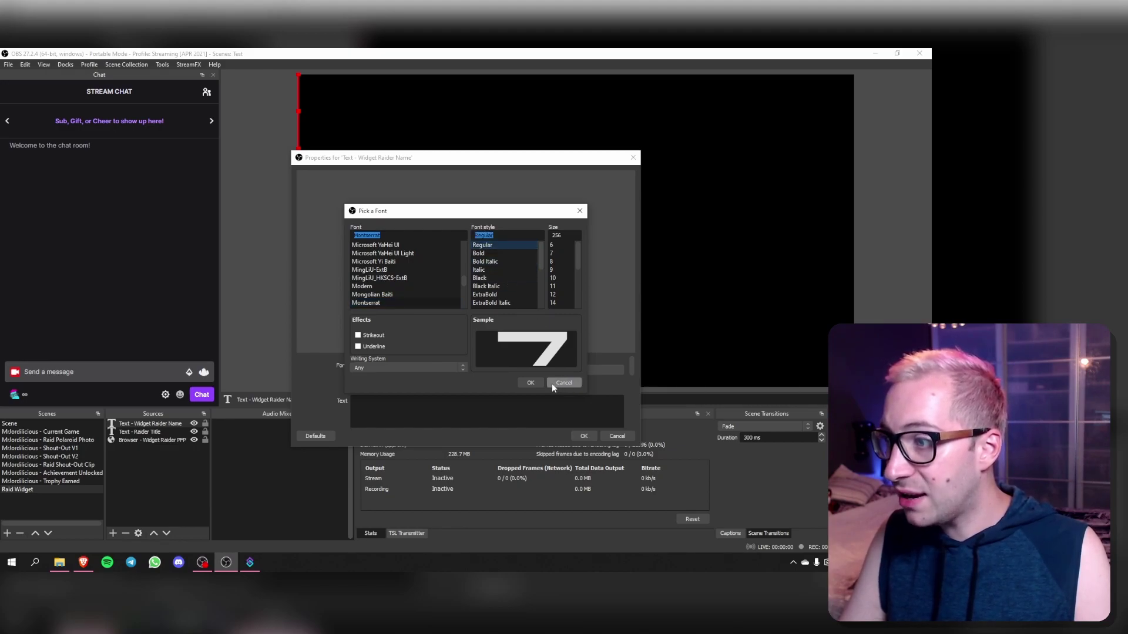
pyautogui.write('48')
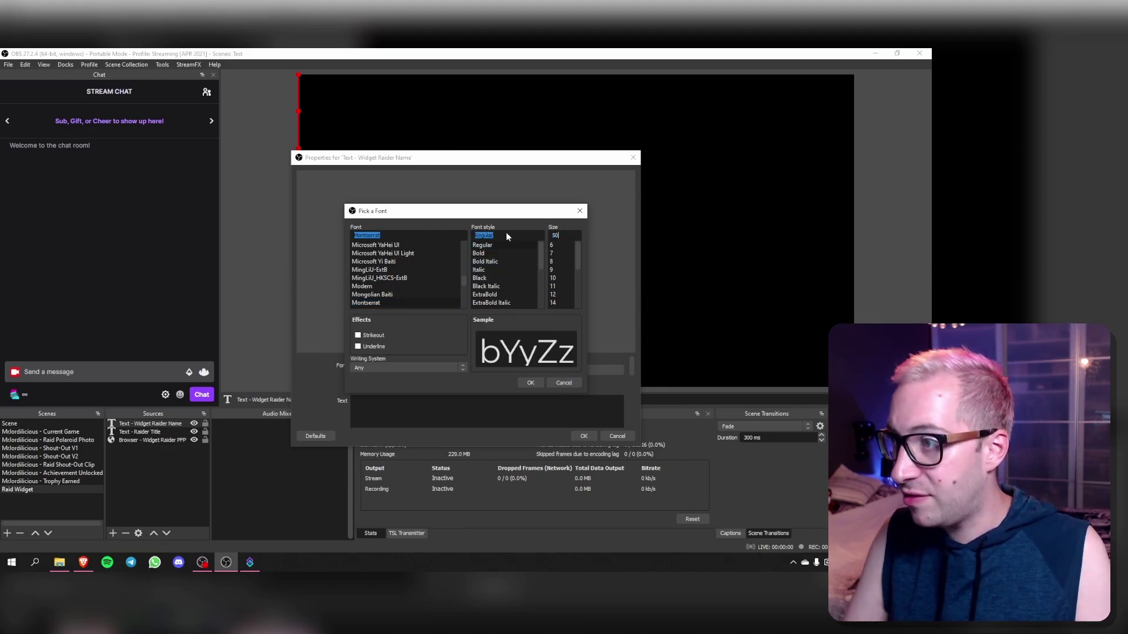
pyautogui.press('Return')
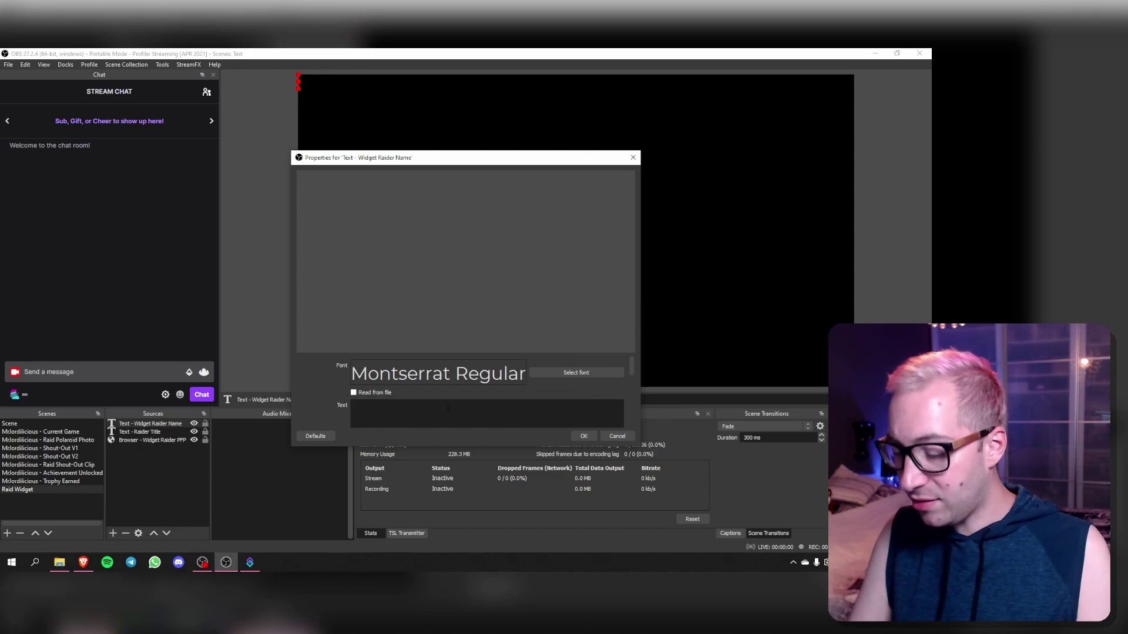
pyautogui.write('MrJordilicious')
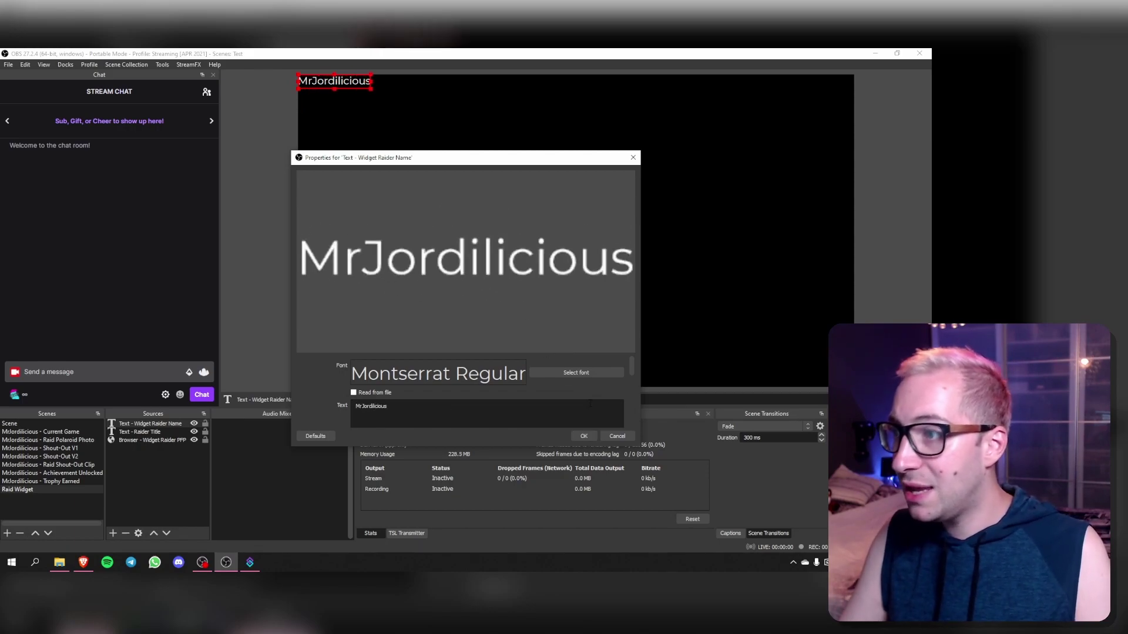
pyautogui.click(583, 436)
# Place the raider name text under the avatar box and center it horizontally.
pyautogui.moveTo(335, 81); pyautogui.dragTo(575, 267)
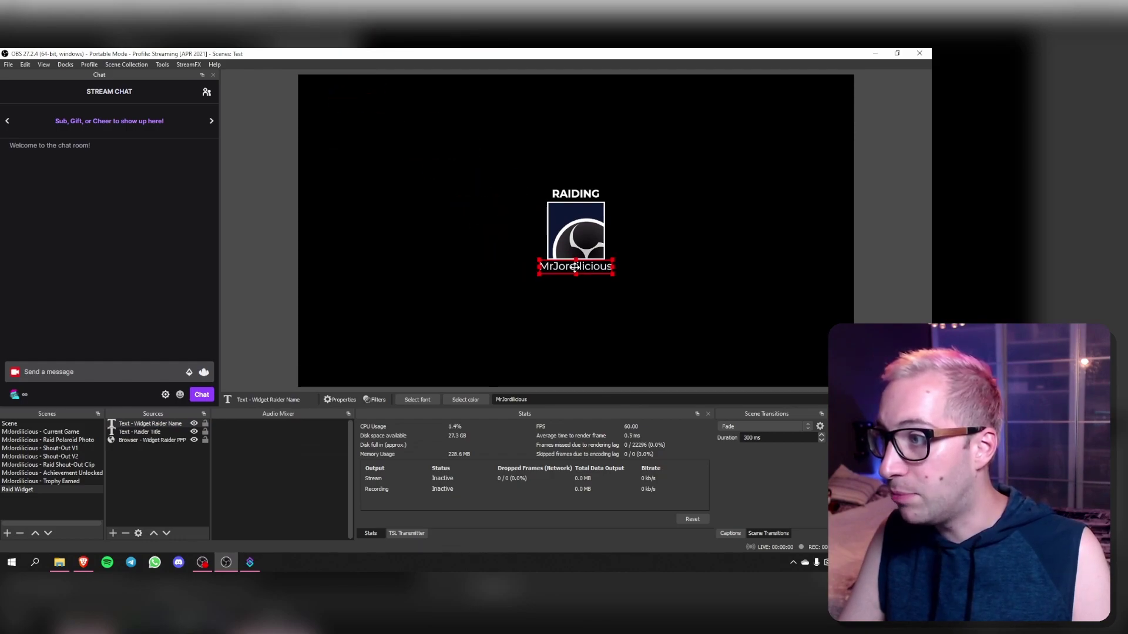
pyautogui.rightClick(164, 424)
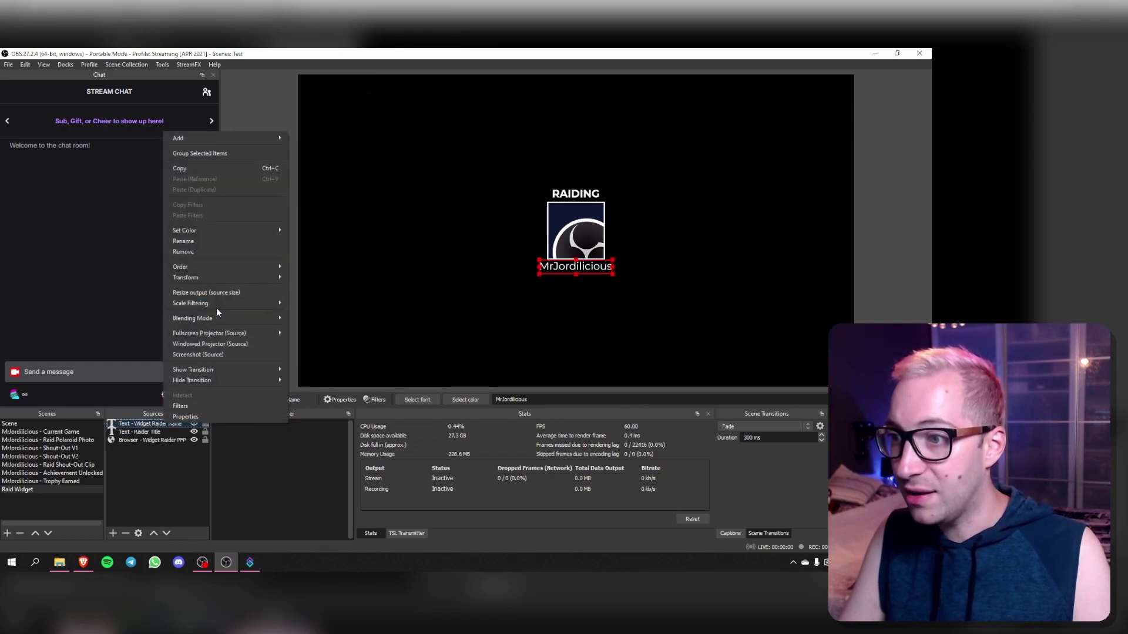
pyautogui.moveTo(217, 277)
pyautogui.click(319, 429)
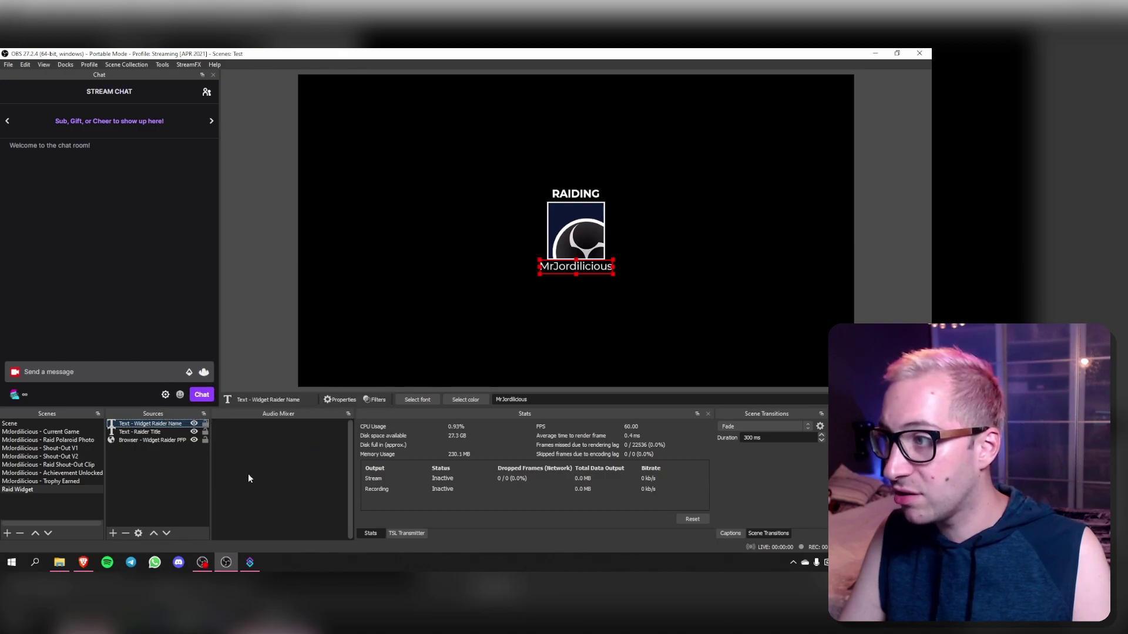
pyautogui.click(168, 483)
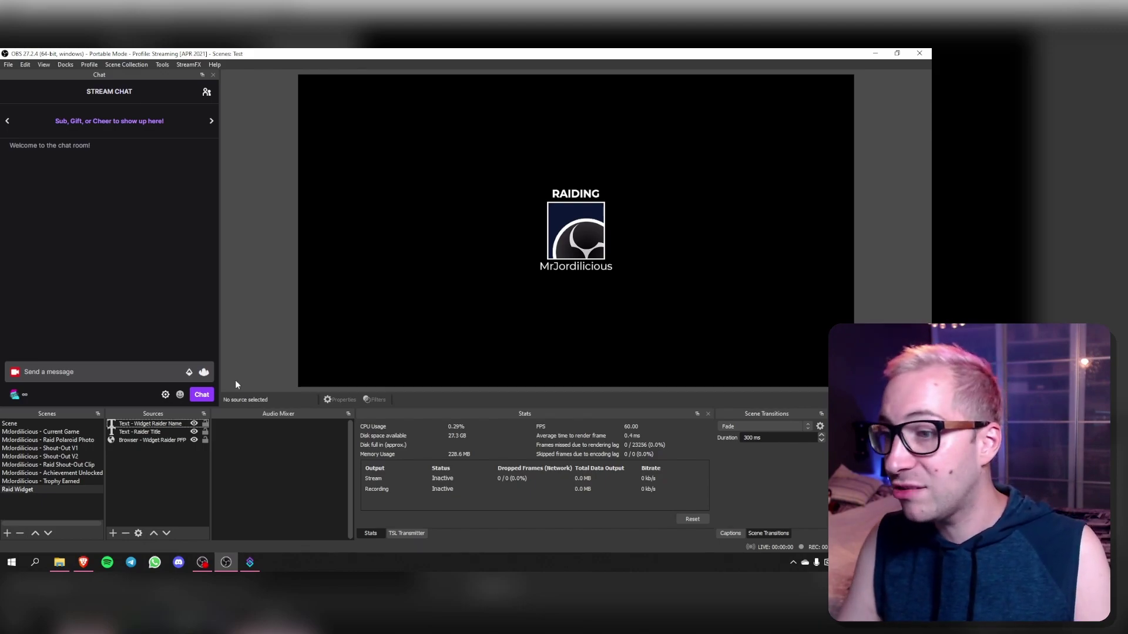
# Give Text - Raider Title a Slide show transition going Down and a Slide hide transition going Up.
pyautogui.rightClick(161, 432)
pyautogui.moveTo(219, 379)
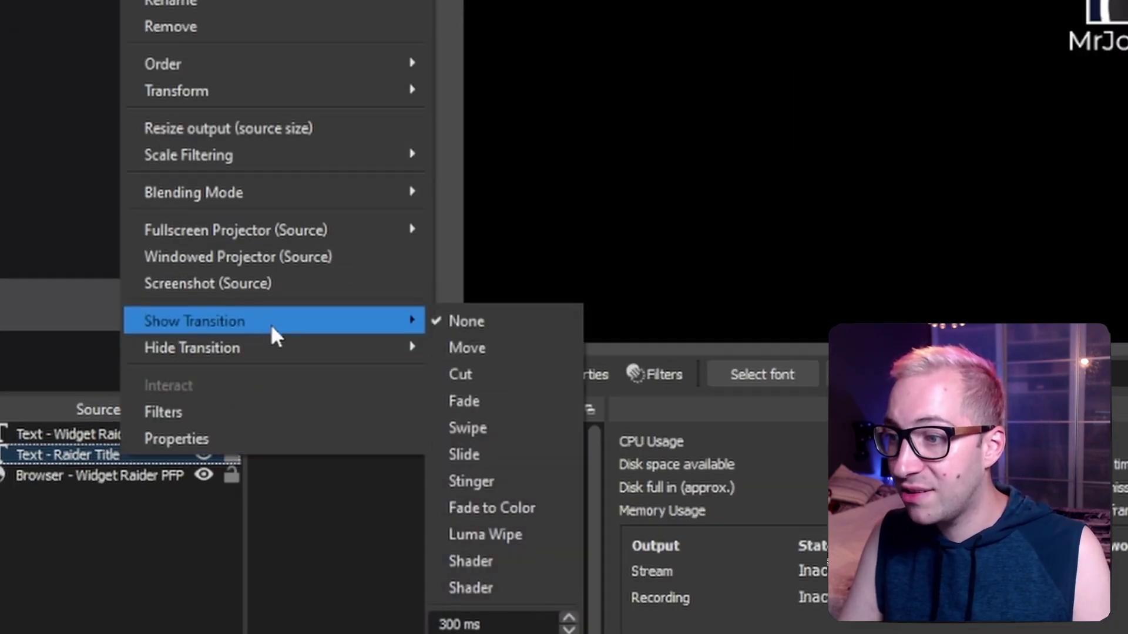
pyautogui.click(497, 454)
pyautogui.click(314, 535)
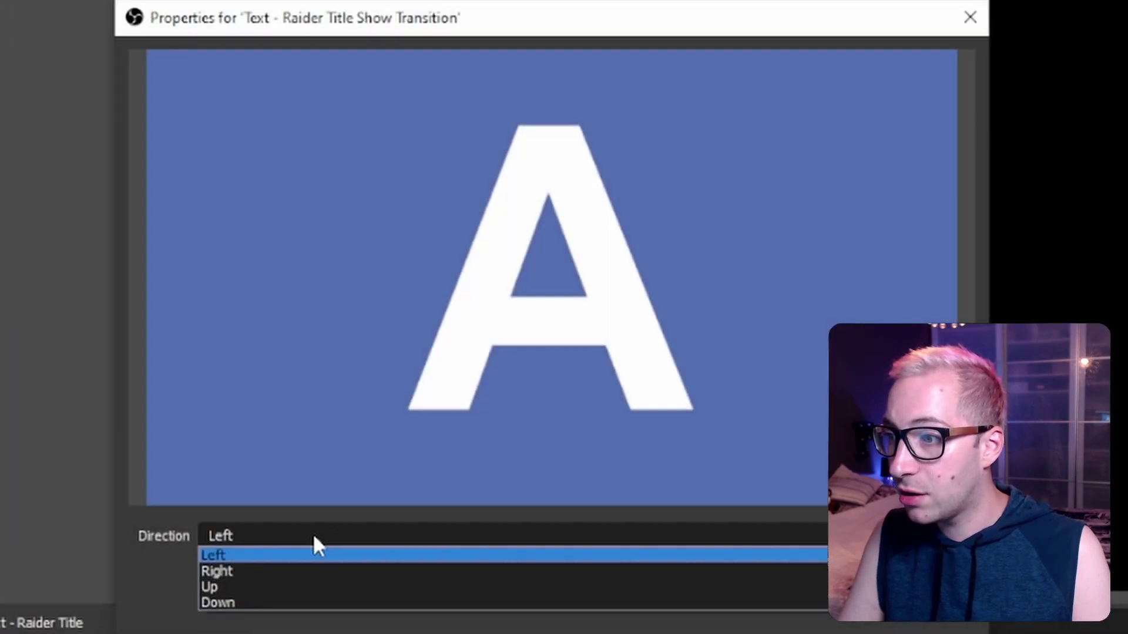
pyautogui.click(240, 602)
pyautogui.click(835, 633)
pyautogui.rightClick(70, 623)
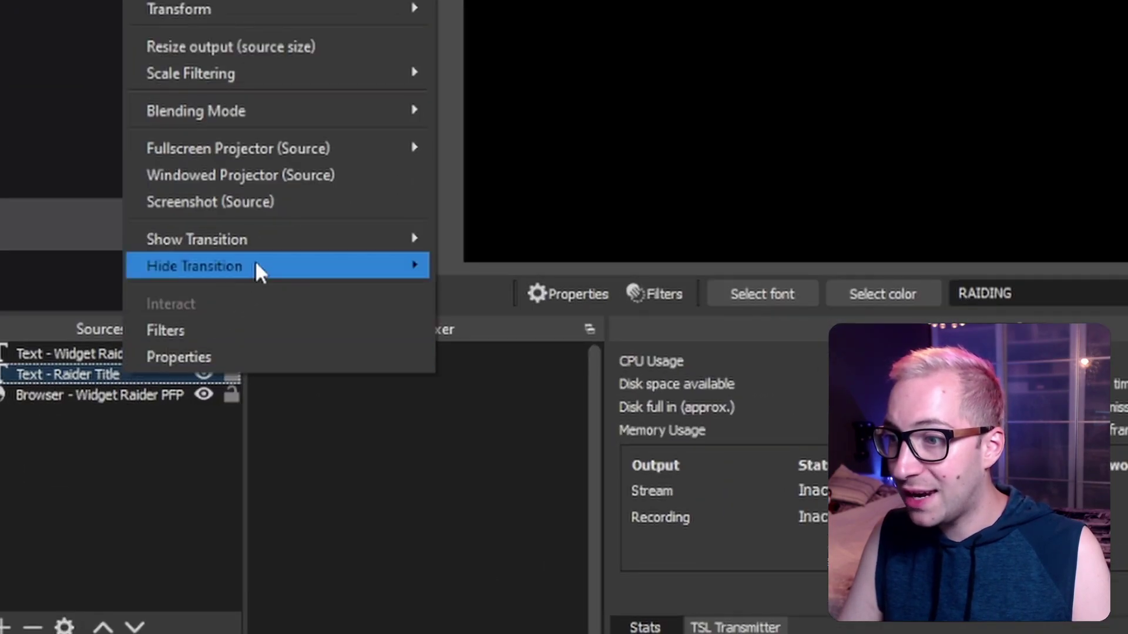
pyautogui.moveTo(257, 265)
pyautogui.click(526, 408)
pyautogui.click(282, 485)
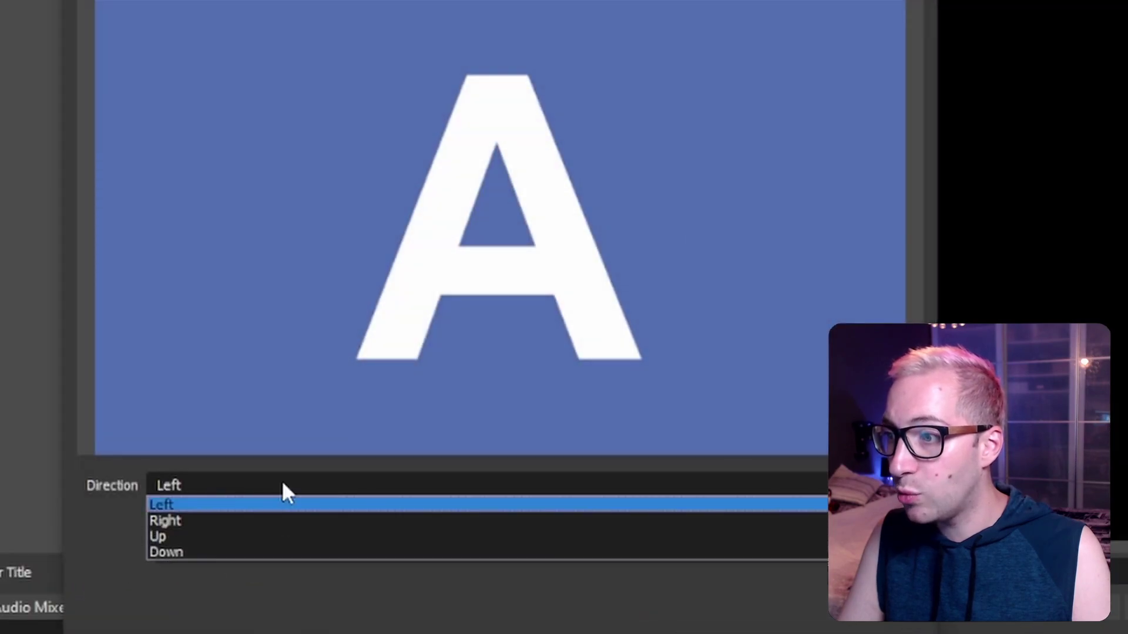
pyautogui.click(187, 536)
pyautogui.click(738, 632)
# Give the avatar source a Slide show transition from the Right and Slide hide to the Left.
pyautogui.click(159, 440)
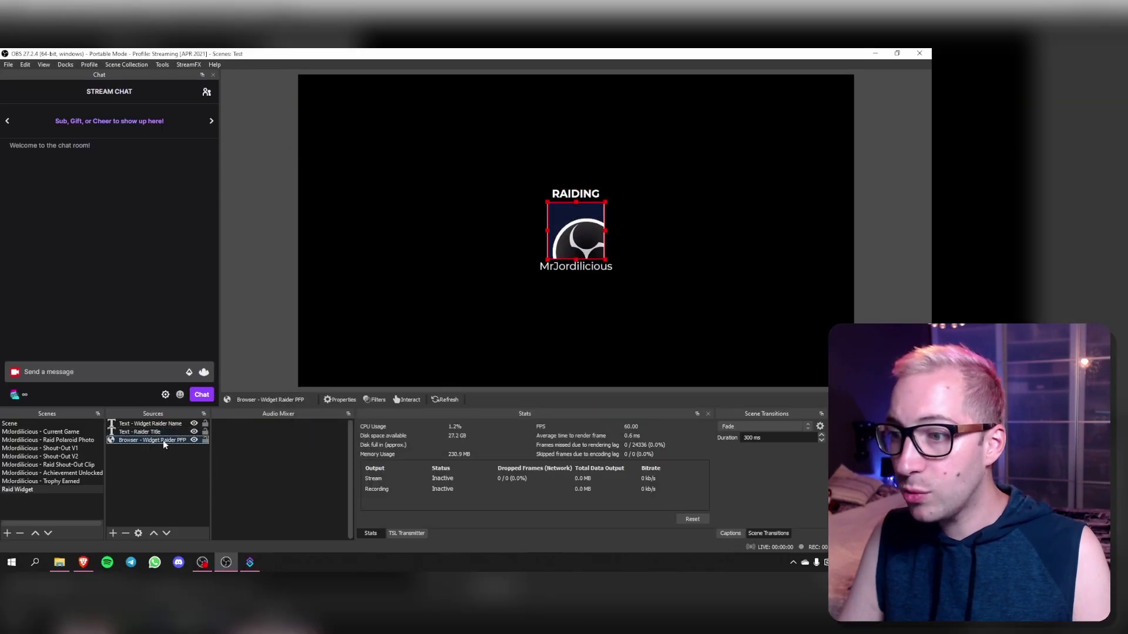
pyautogui.rightClick(163, 439)
pyautogui.moveTo(270, 390)
pyautogui.click(319, 439)
pyautogui.click(368, 364)
pyautogui.click(340, 378)
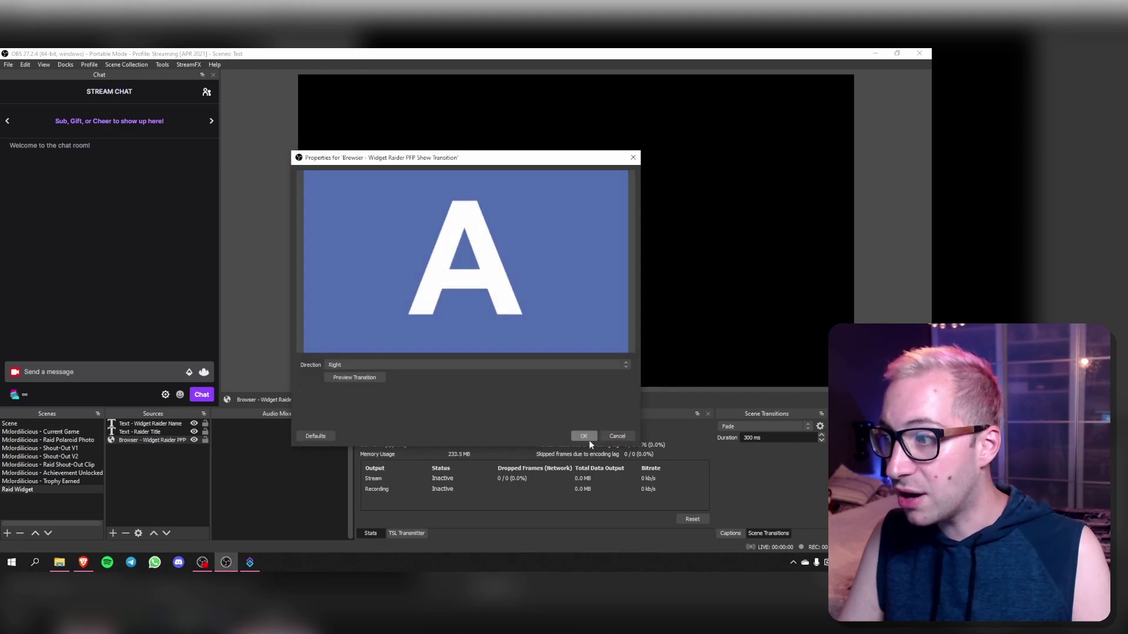
pyautogui.click(585, 436)
pyautogui.rightClick(167, 440)
pyautogui.moveTo(227, 397)
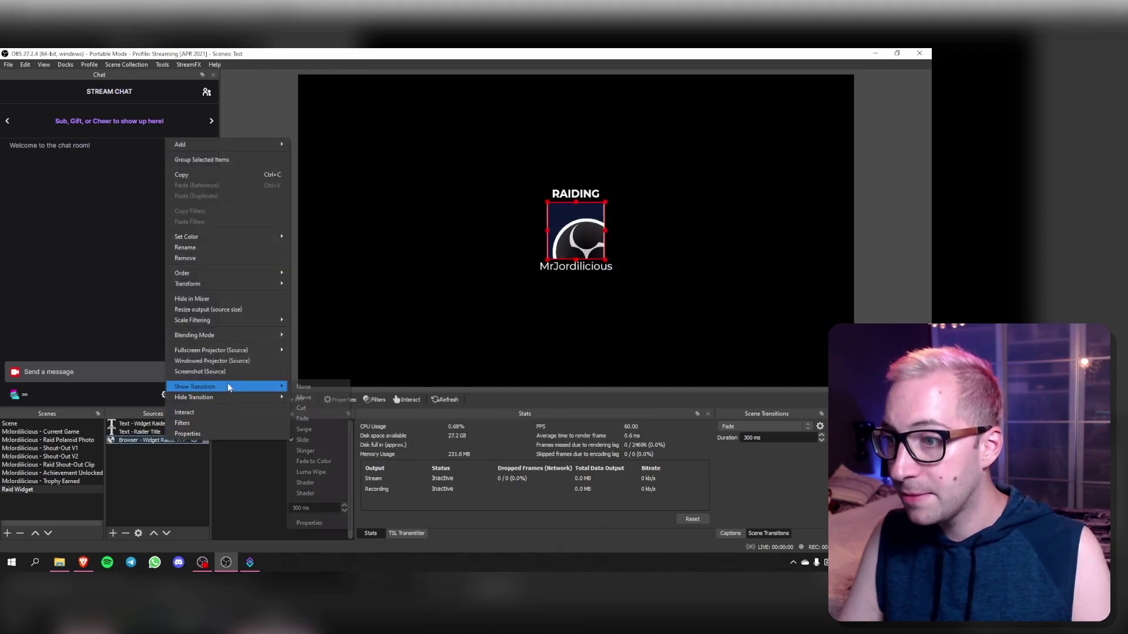
pyautogui.click(310, 442)
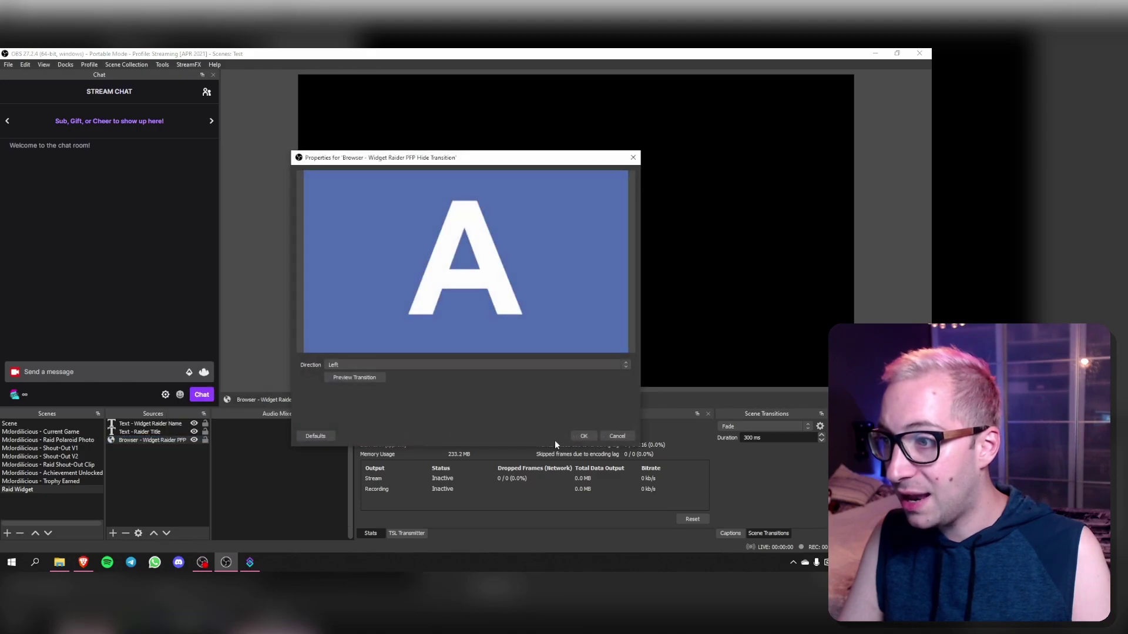
pyautogui.click(581, 433)
# Give Text - Widget Raider Name a Slide show transition from the Right and a Slide hide transition.
pyautogui.rightClick(170, 425)
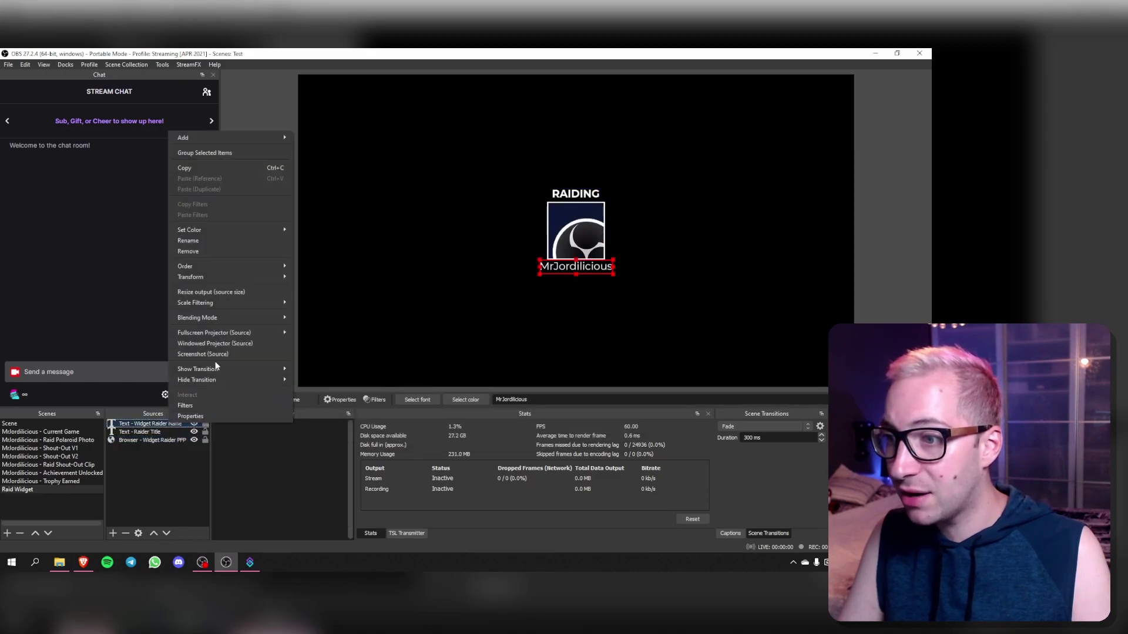
pyautogui.moveTo(224, 369)
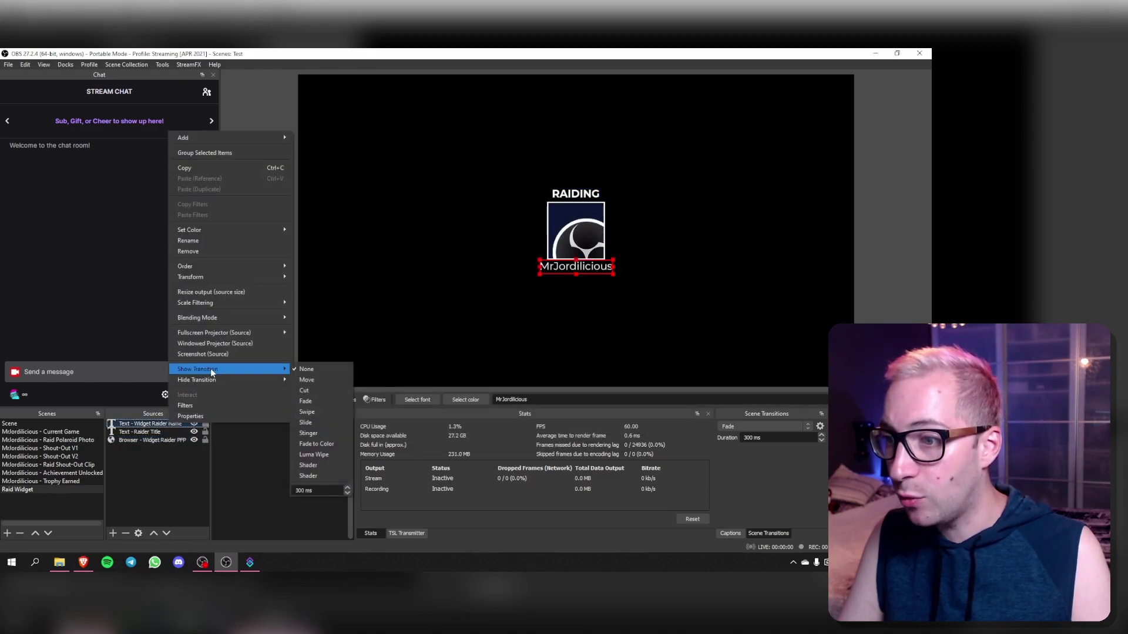
pyautogui.click(316, 423)
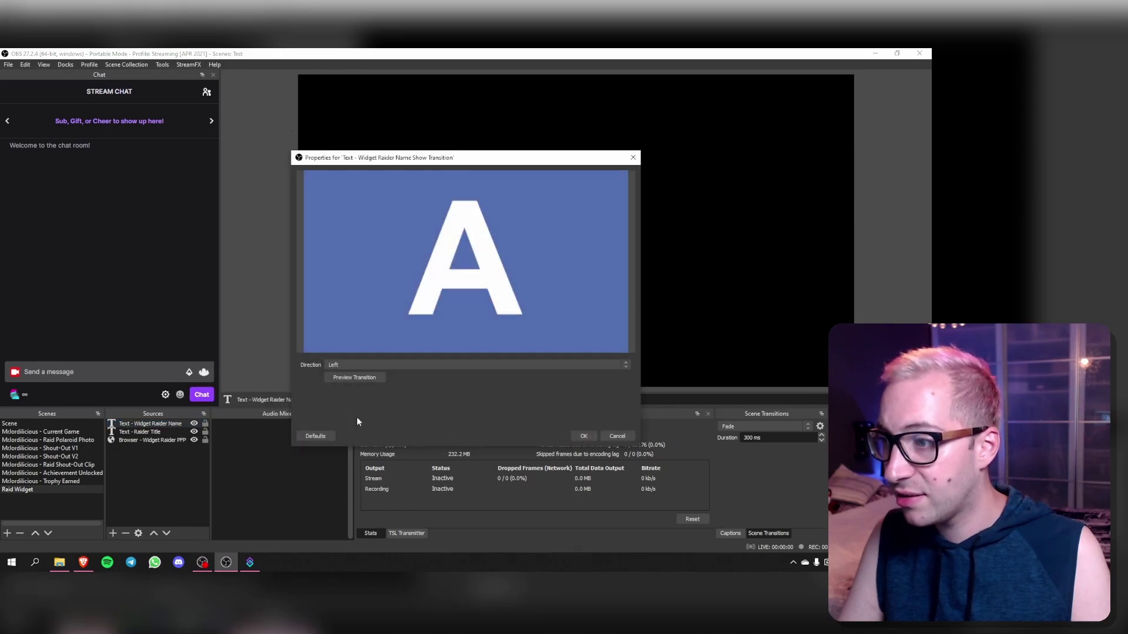
pyautogui.click(377, 365)
pyautogui.click(351, 379)
pyautogui.click(580, 436)
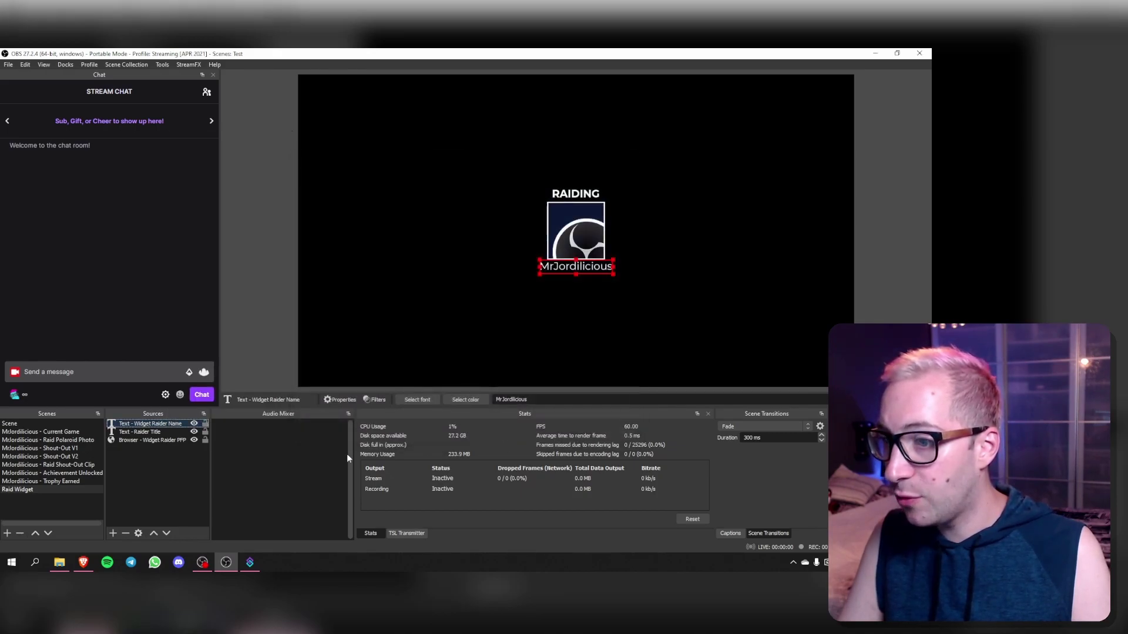
pyautogui.rightClick(170, 424)
pyautogui.moveTo(231, 380)
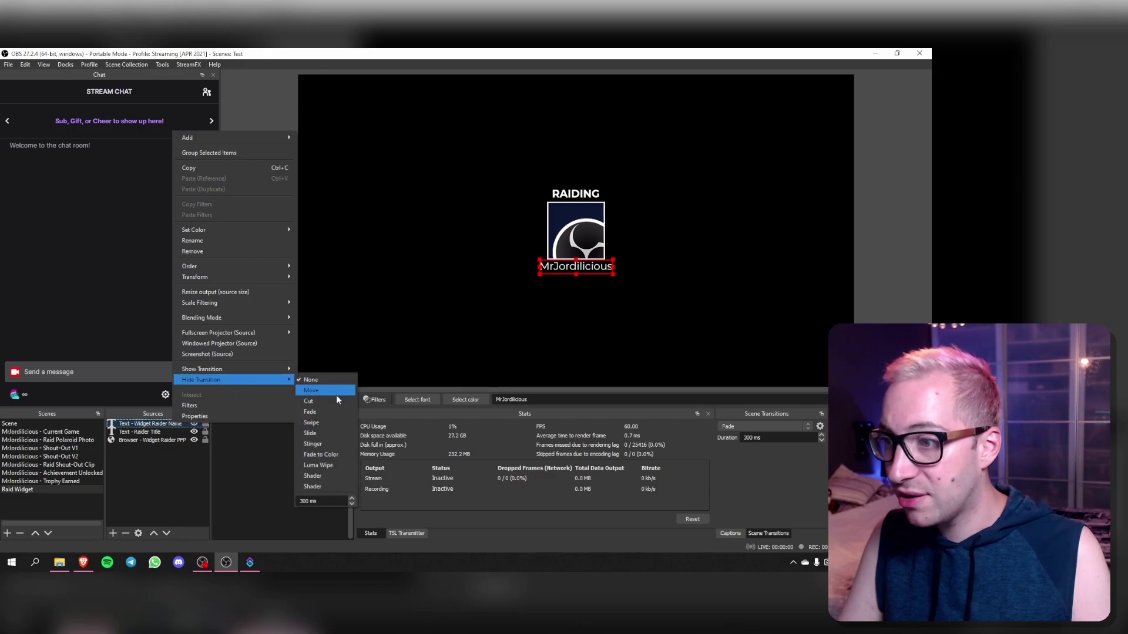
pyautogui.click(320, 432)
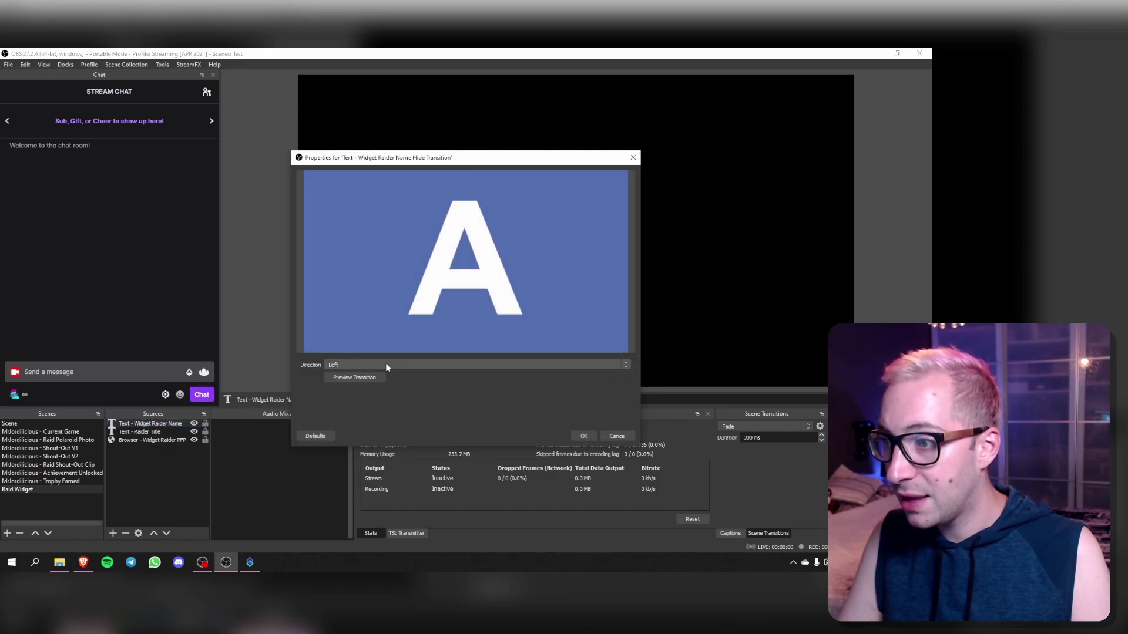
pyautogui.click(583, 436)
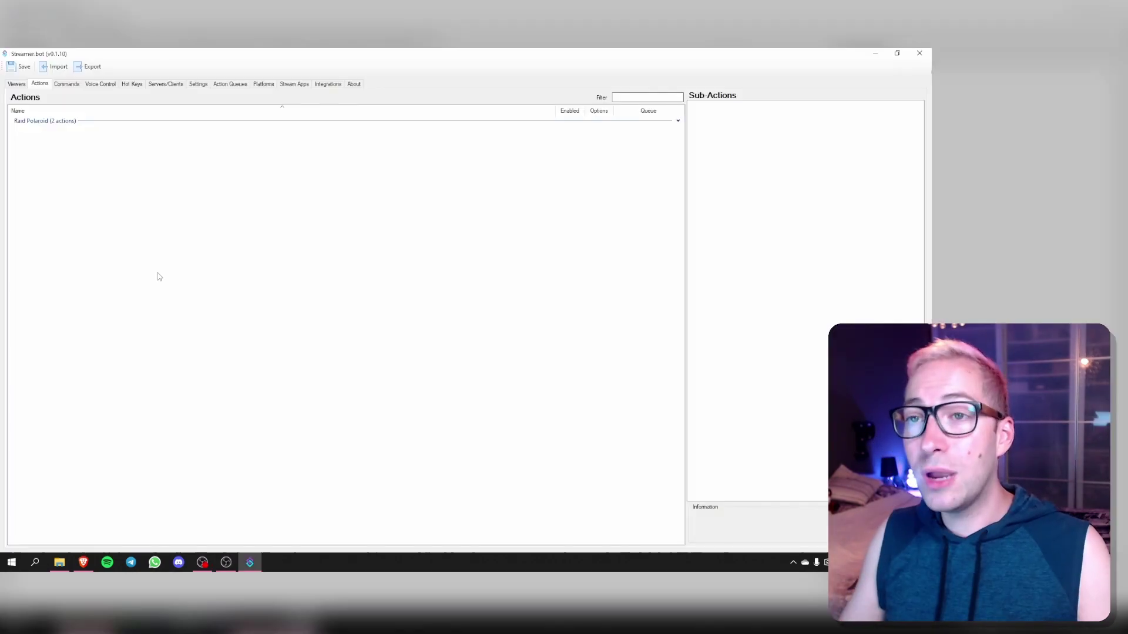
# Create an action named 'Raider Widget' in the 'Widgets' group.
pyautogui.rightClick(103, 172)
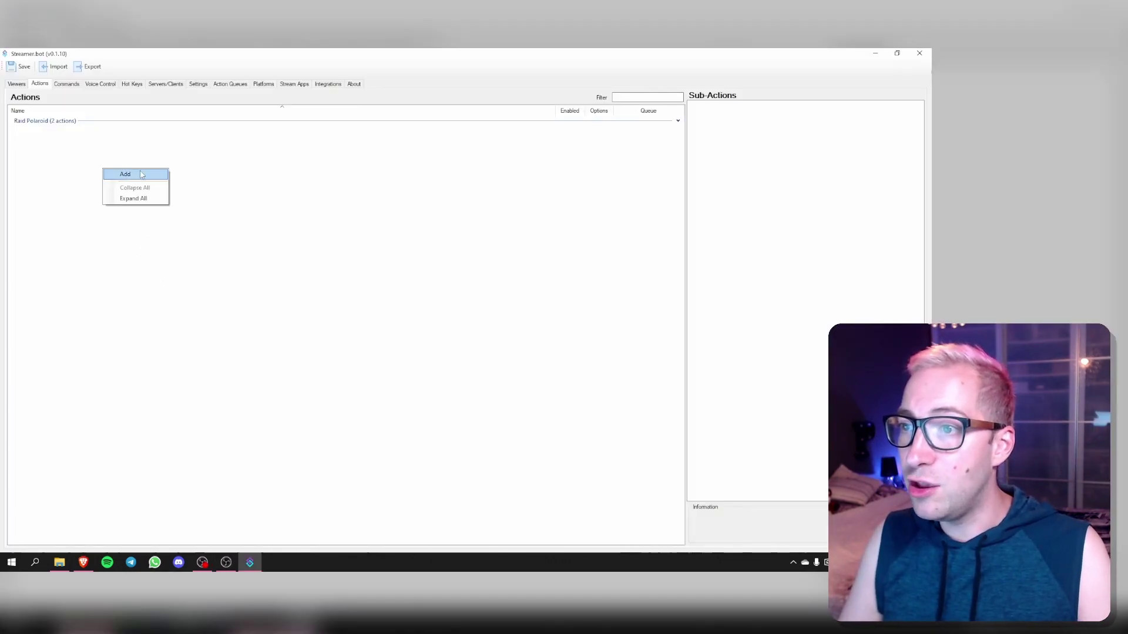
pyautogui.click(139, 175)
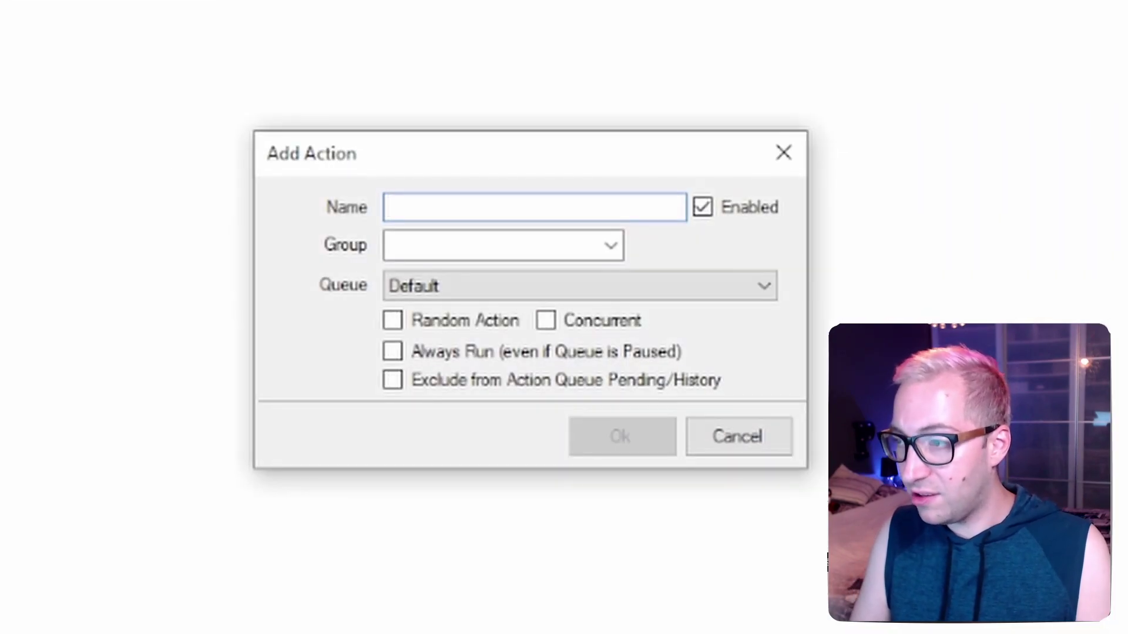
pyautogui.write('Raider Widge')
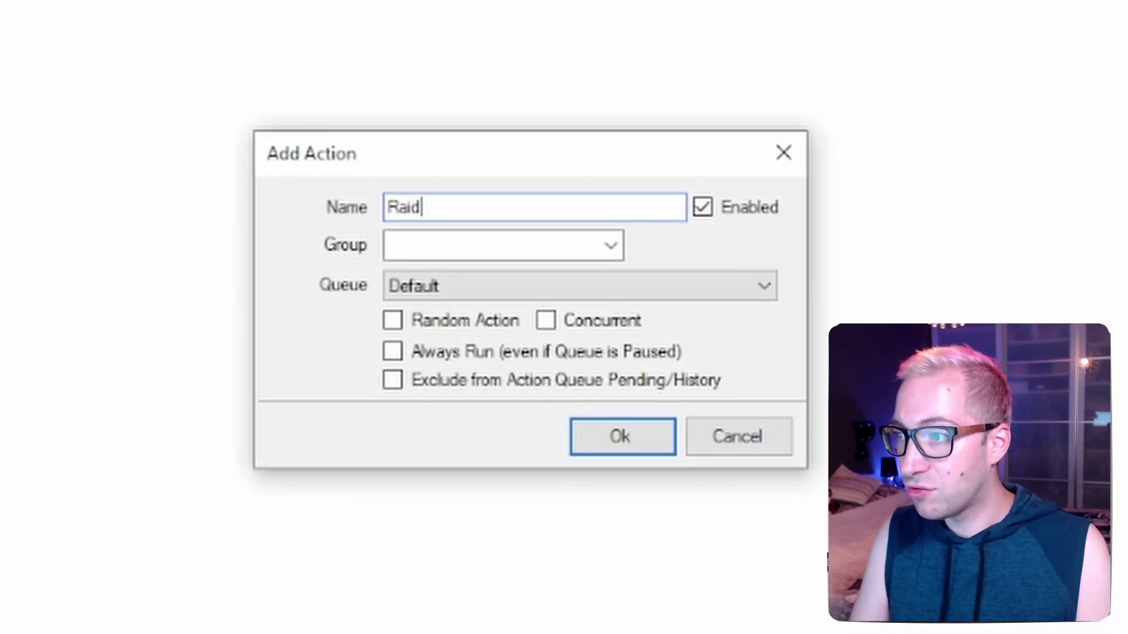
pyautogui.click(482, 247)
pyautogui.write('Rai')
pyautogui.press('BackSpace')
pyautogui.press('BackSpace')
pyautogui.press('BackSpace')
pyautogui.write('Widgets')
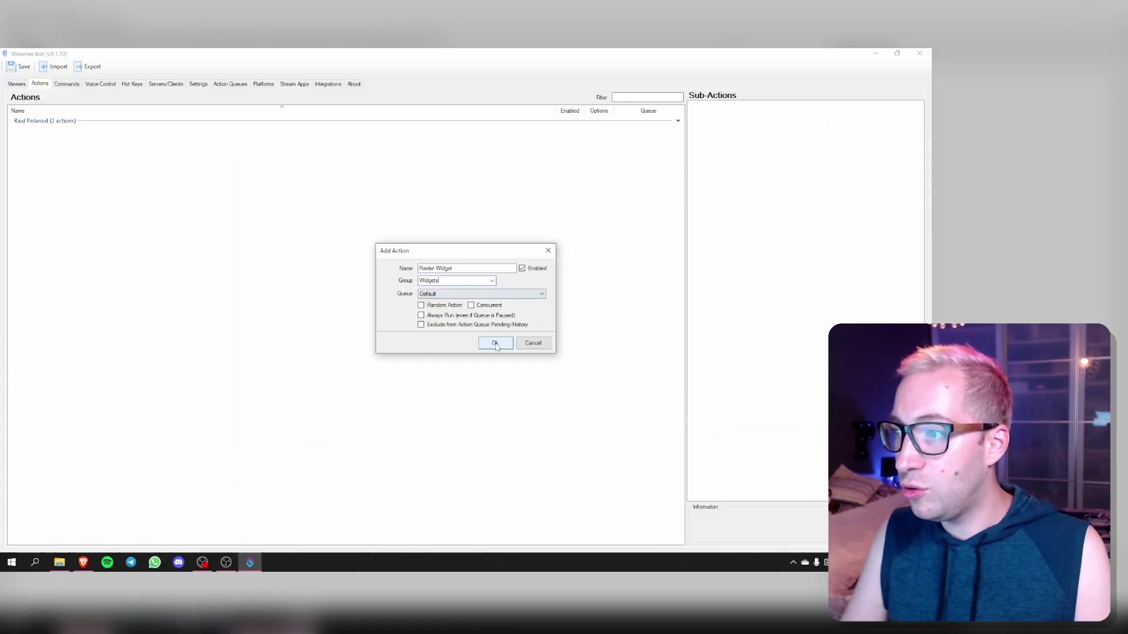
pyautogui.press('Return')
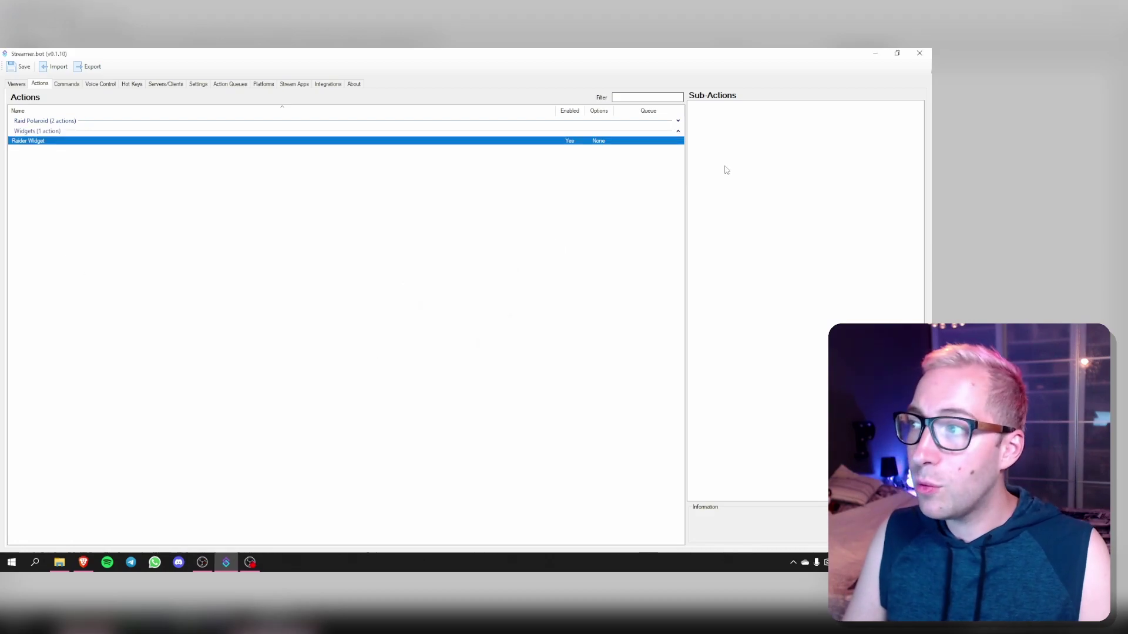
# Add an OBS Set Browser Source Url sub-action pointing Browser - Widget Raider PFP to %raidUserProfileImageURL%.
pyautogui.rightClick(709, 138)
pyautogui.moveTo(766, 145)
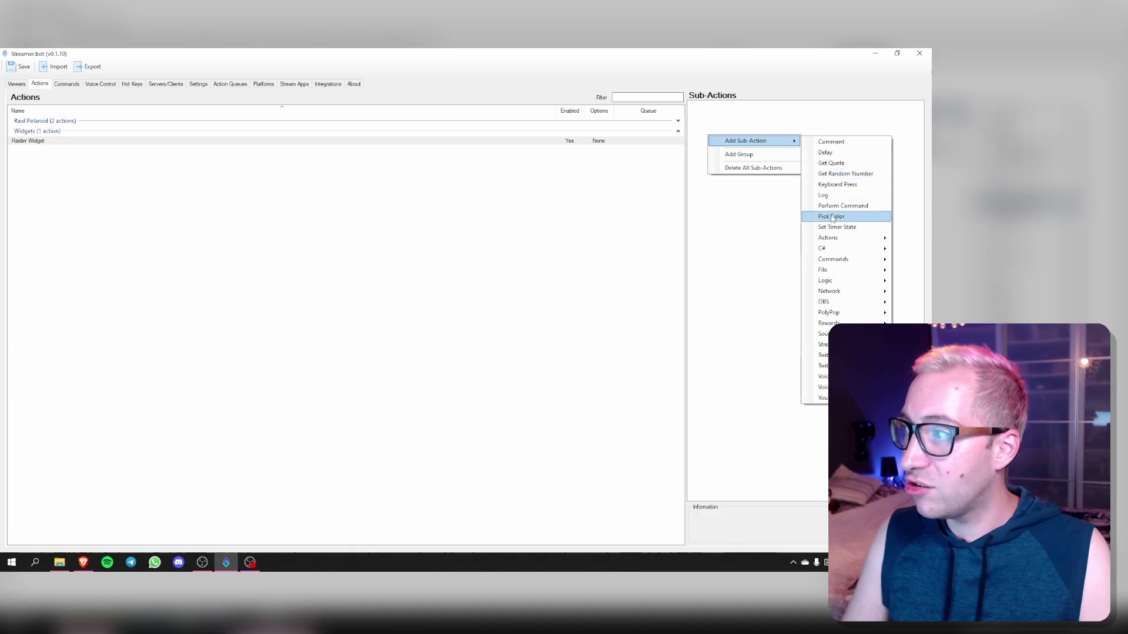
pyautogui.moveTo(828, 301)
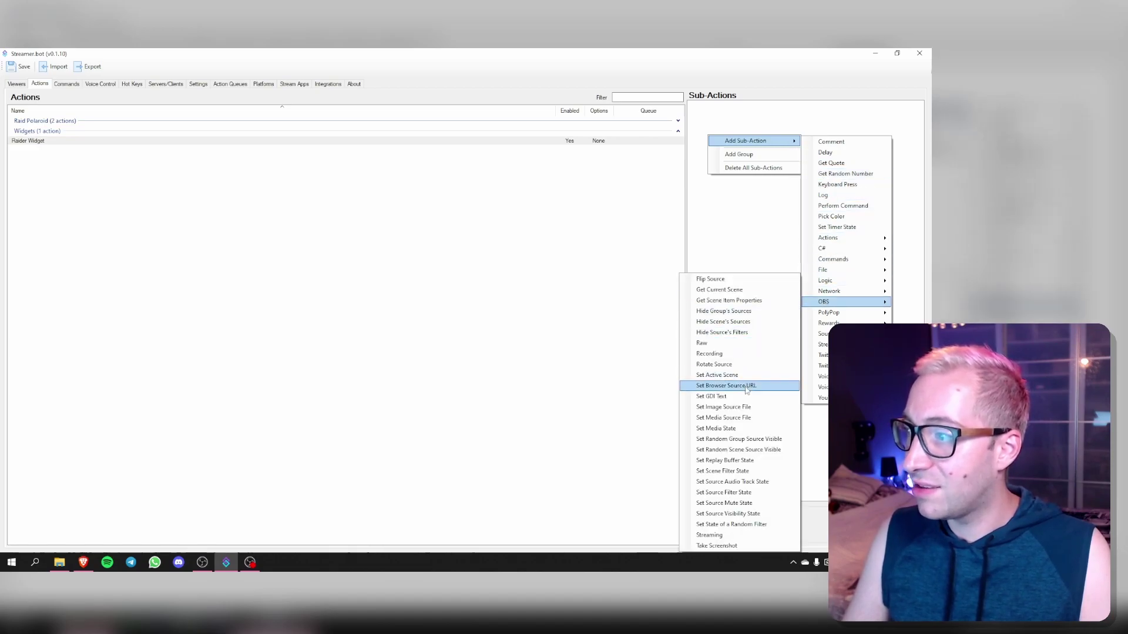
pyautogui.click(763, 386)
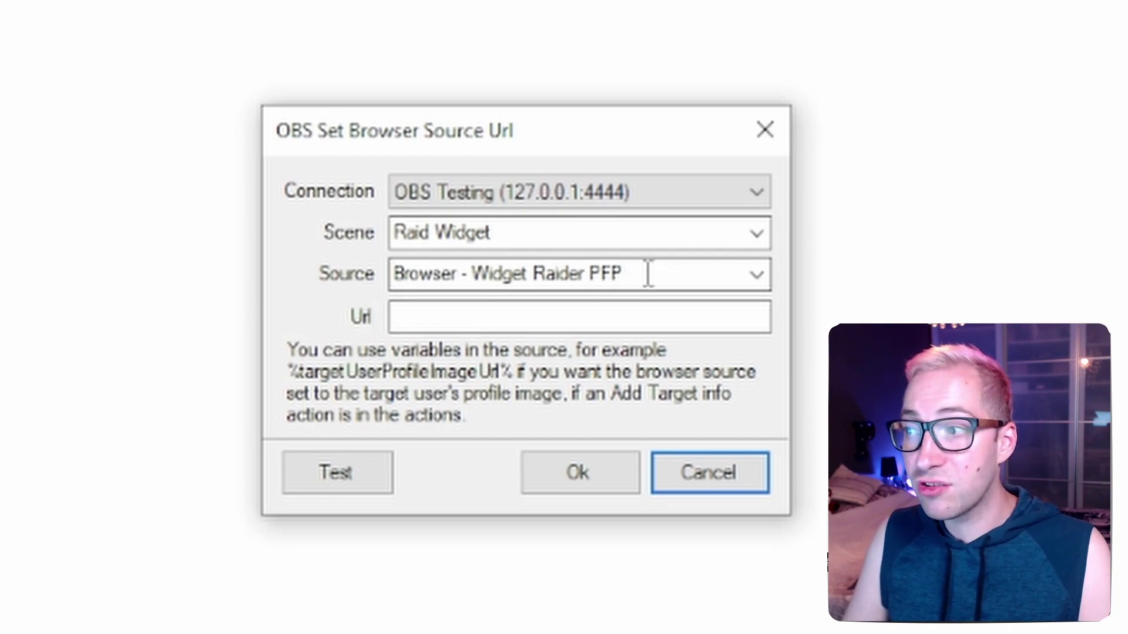
pyautogui.click(452, 317)
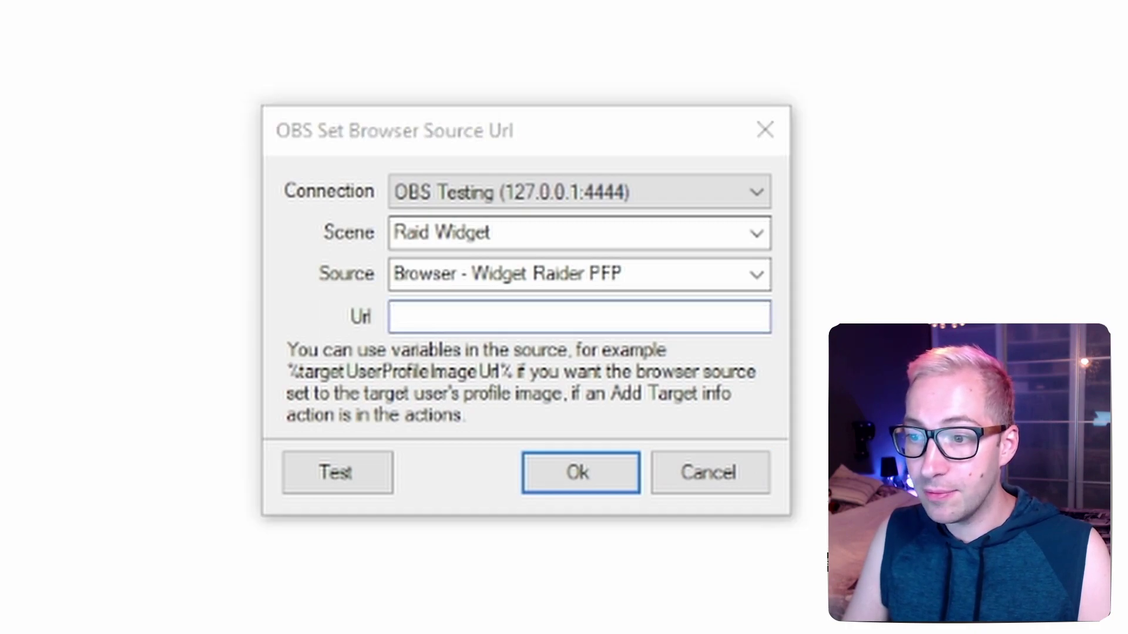
pyautogui.write('%')
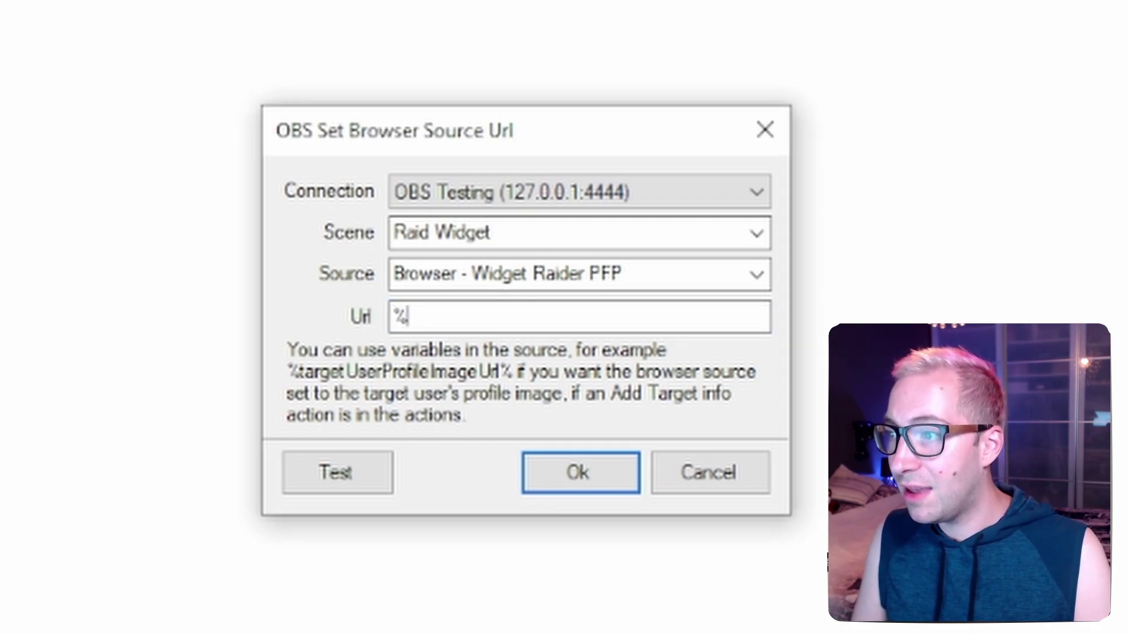
pyautogui.write('raidUserProfileImageURL')
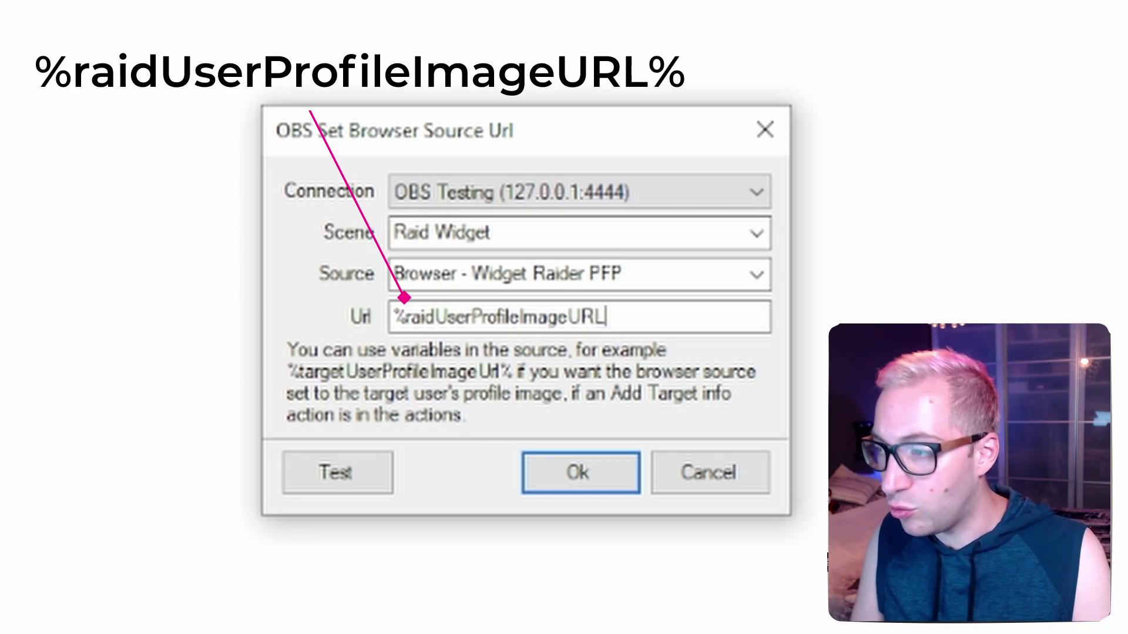
pyautogui.write('%')
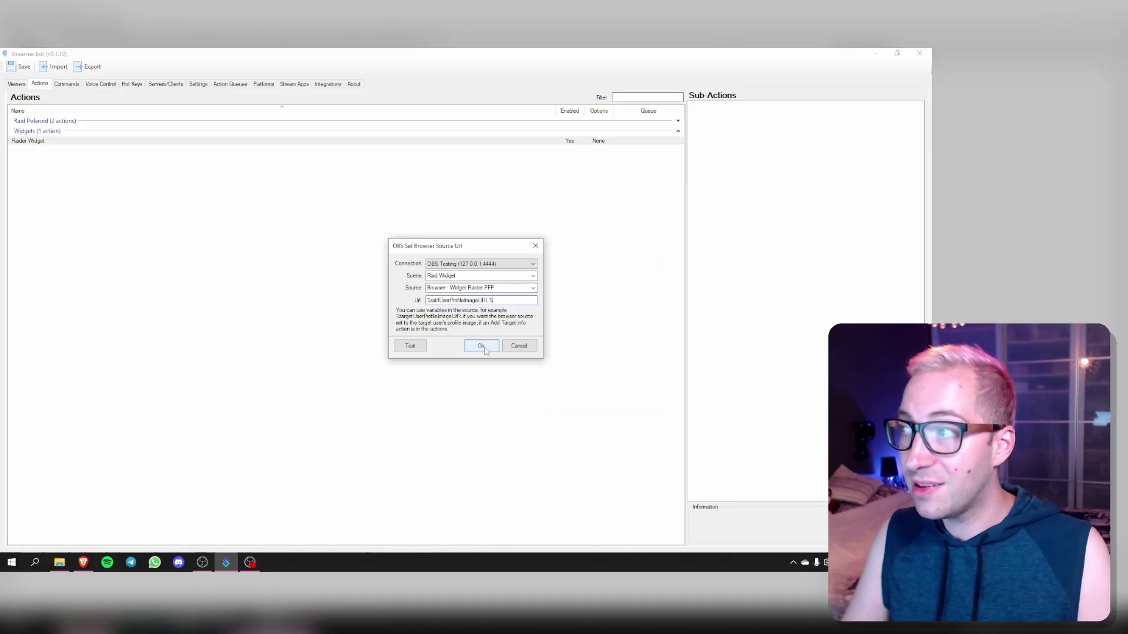
pyautogui.click(482, 347)
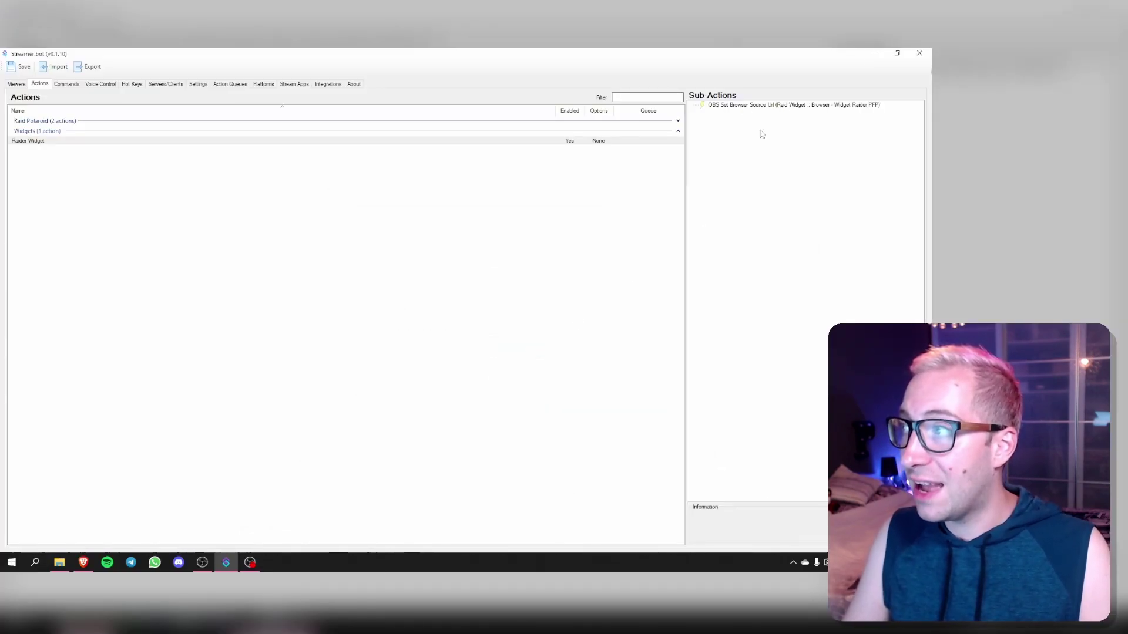
# Add an OBS Set GDI Text sub-action setting Text - Widget Raider Name to %raidUser%.
pyautogui.rightClick(718, 158)
pyautogui.moveTo(758, 160)
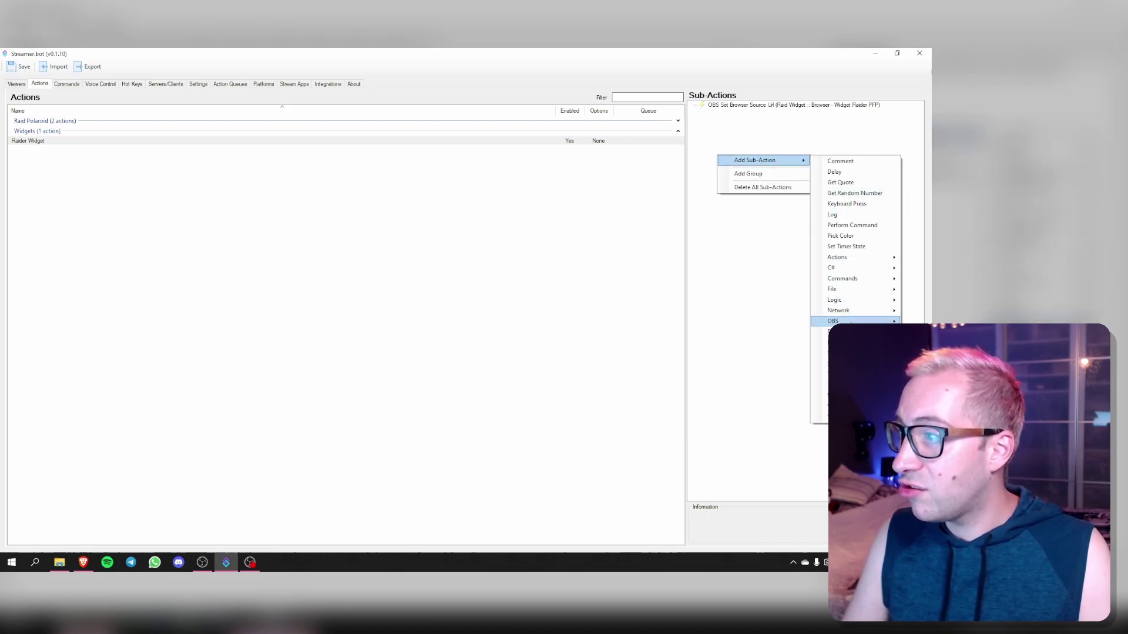
pyautogui.moveTo(840, 321)
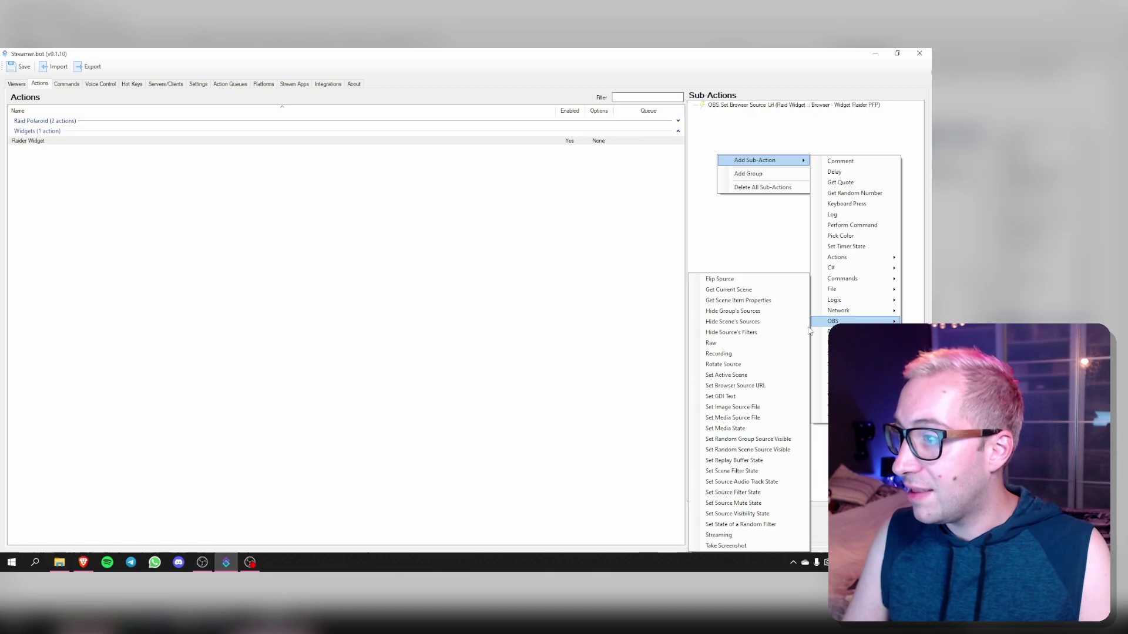
pyautogui.click(726, 397)
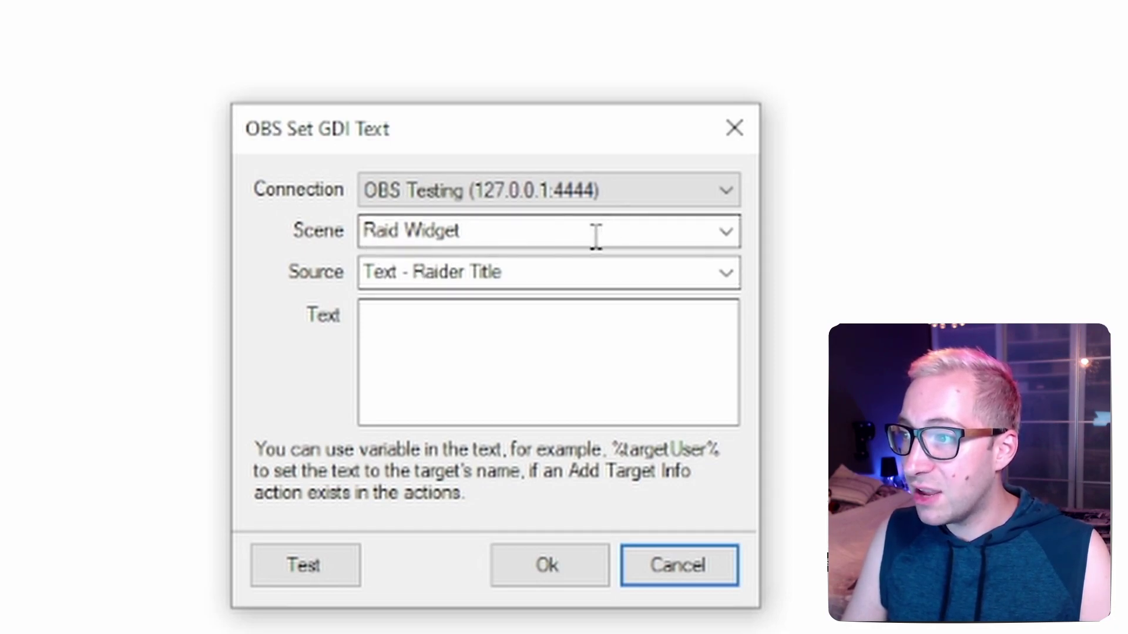
pyautogui.click(727, 273)
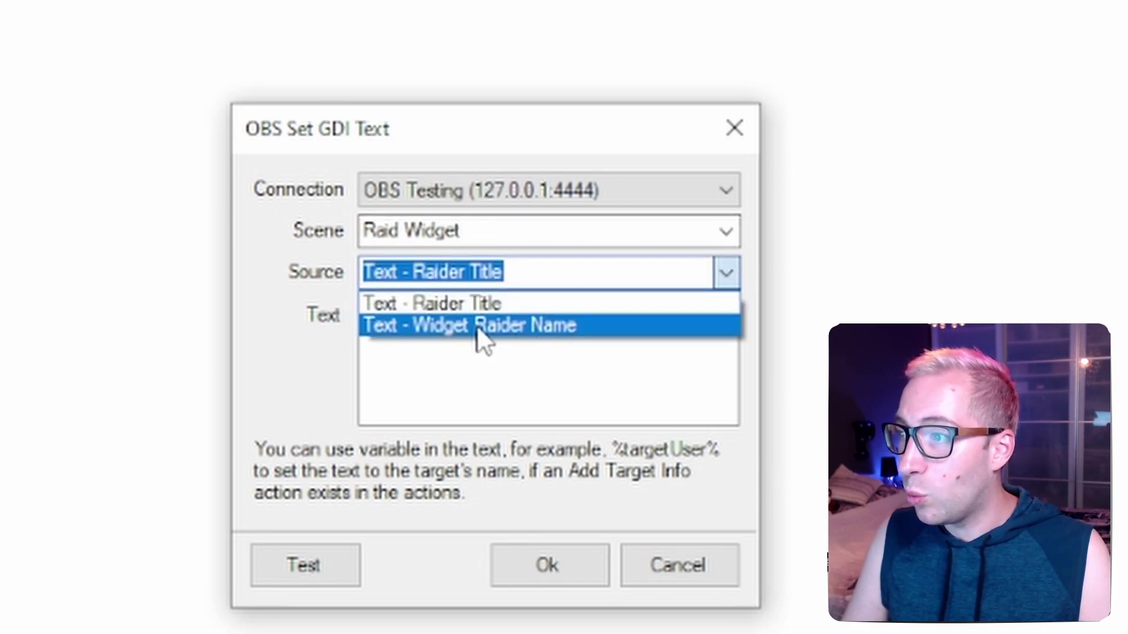
pyautogui.click(481, 327)
pyautogui.click(446, 344)
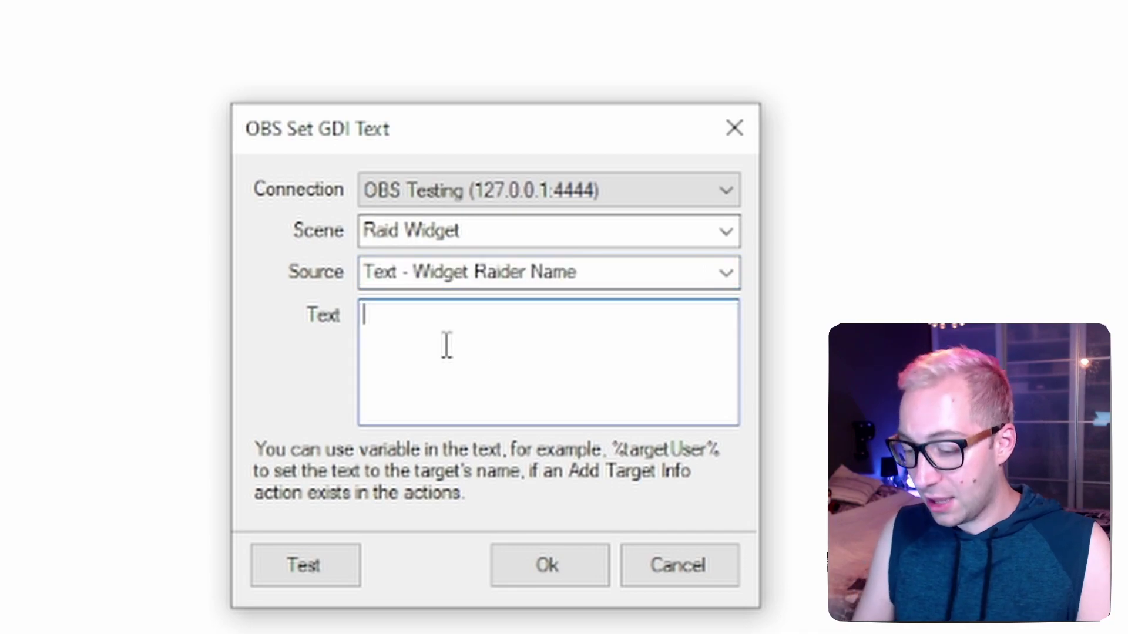
pyautogui.write('%raidUser')
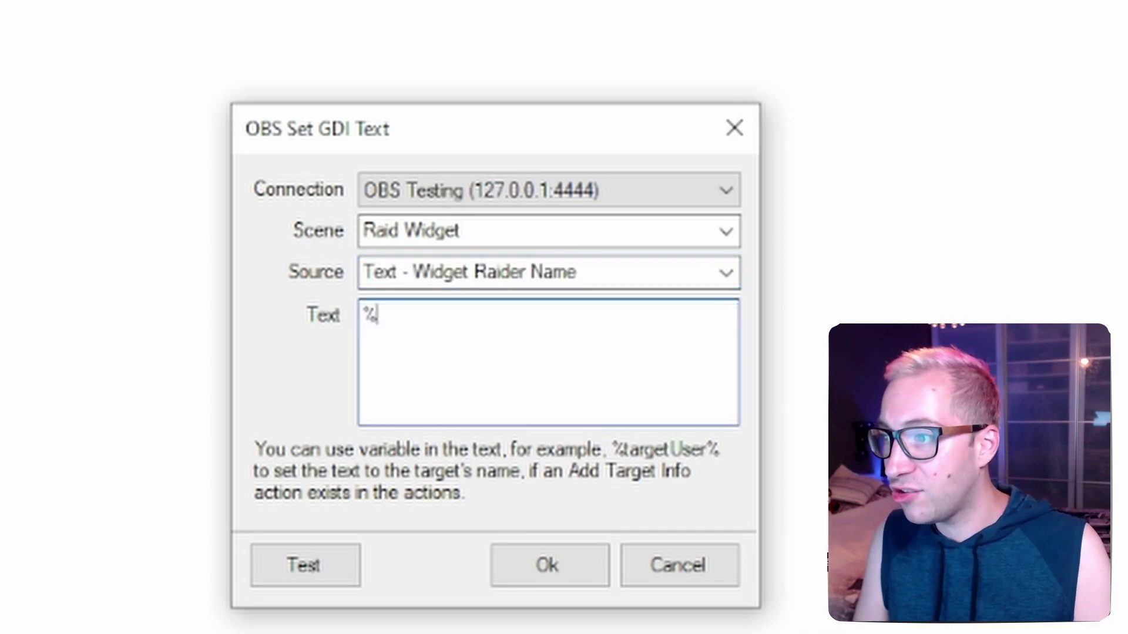
pyautogui.write('%')
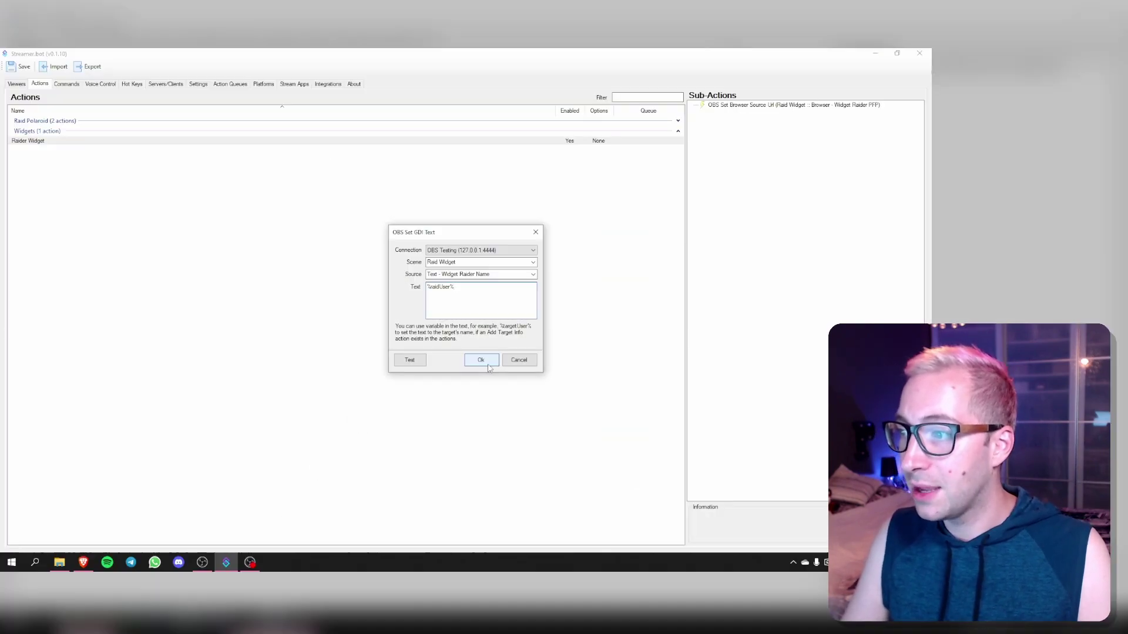
pyautogui.click(481, 360)
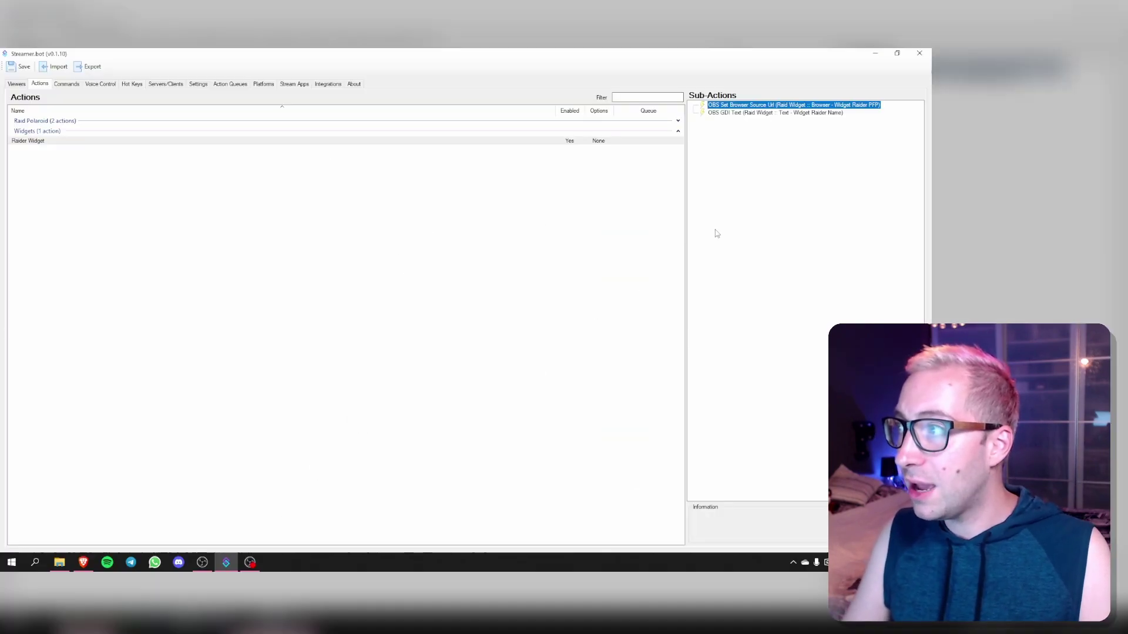
# Add a 2000 ms delay followed by a sub-action making Text - Raider Title visible.
pyautogui.rightClick(724, 150)
pyautogui.moveTo(740, 153)
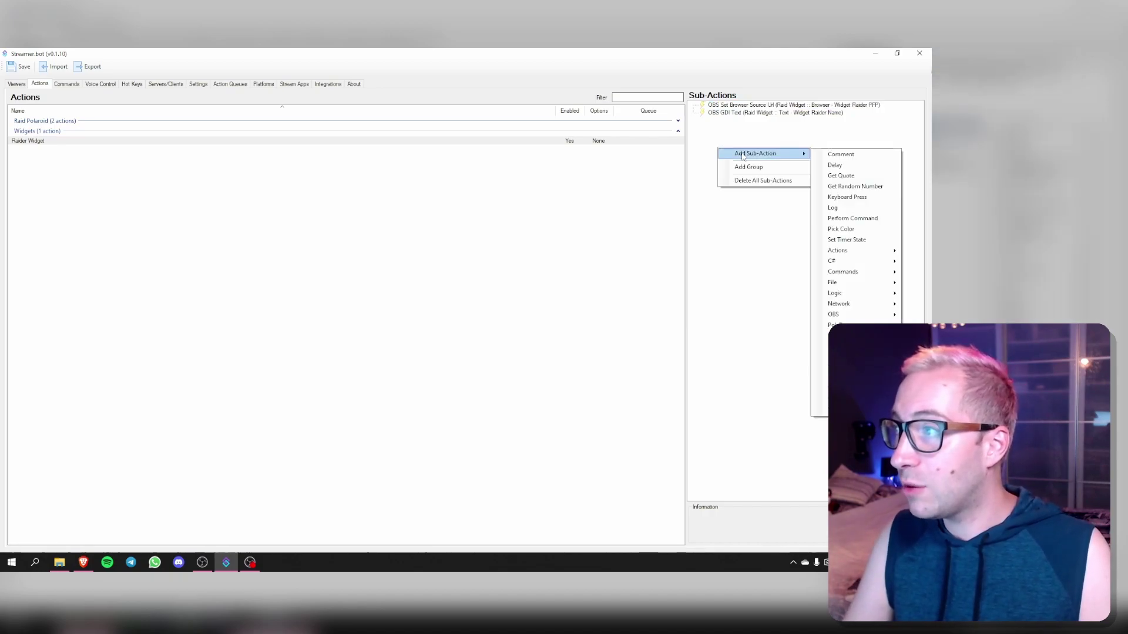
pyautogui.click(850, 170)
pyautogui.write('200')
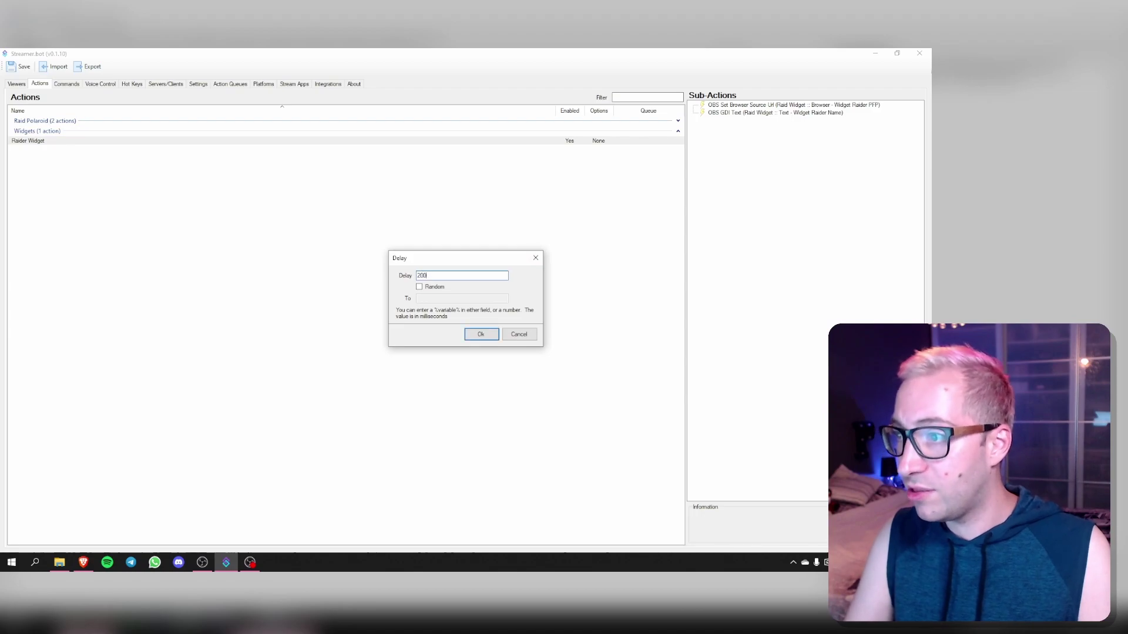
pyautogui.press('Return')
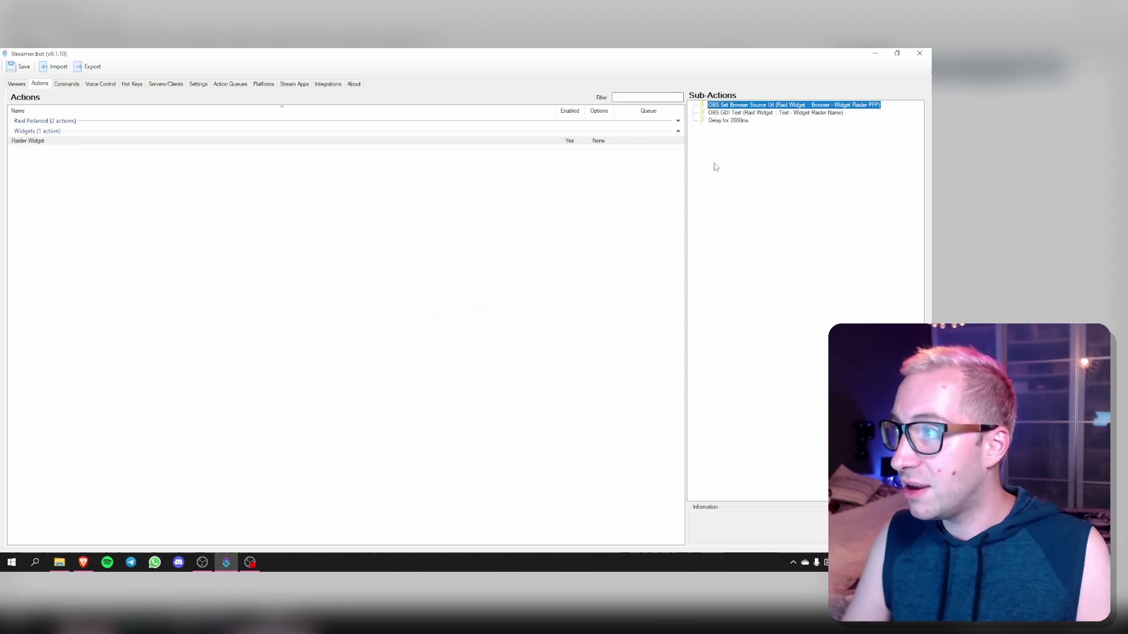
pyautogui.rightClick(710, 155)
pyautogui.moveTo(752, 159)
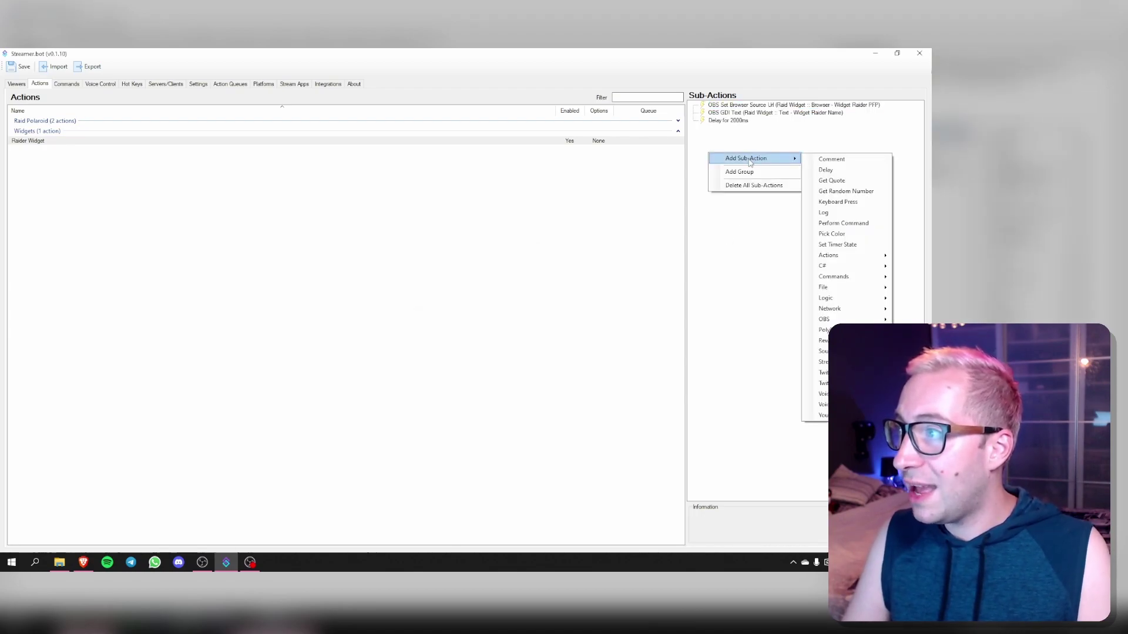
pyautogui.moveTo(842, 322)
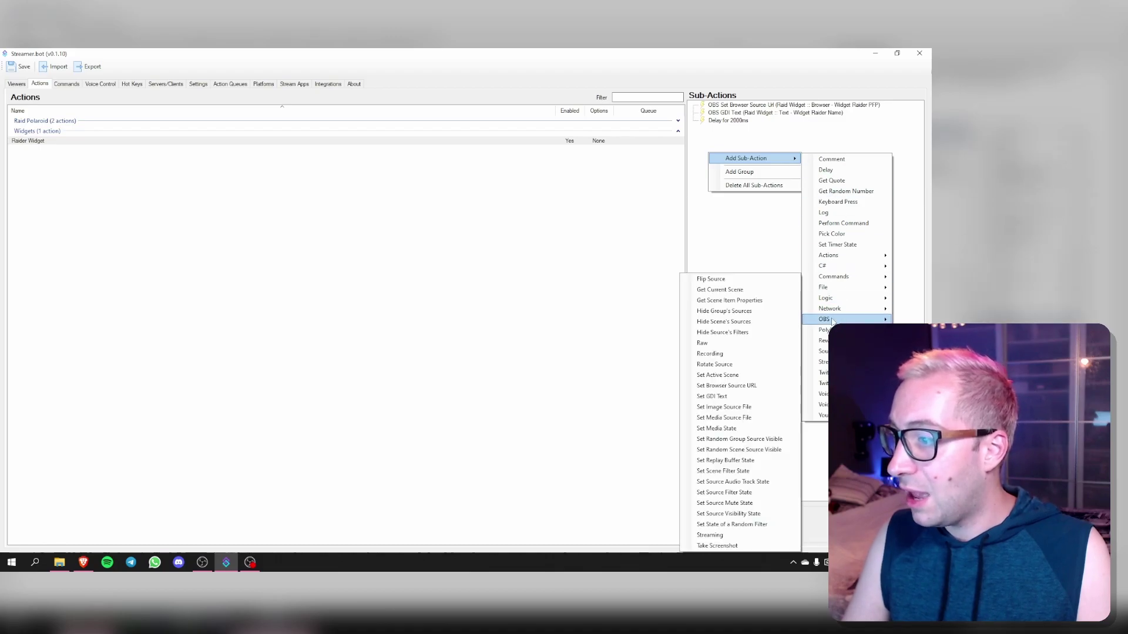
pyautogui.click(744, 514)
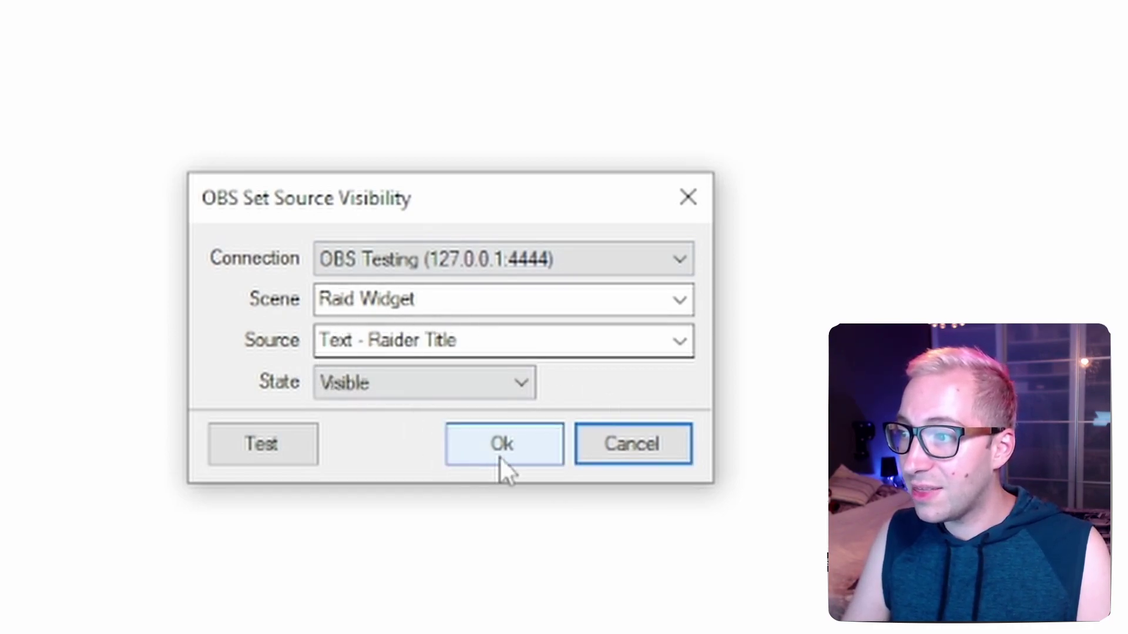
pyautogui.click(534, 451)
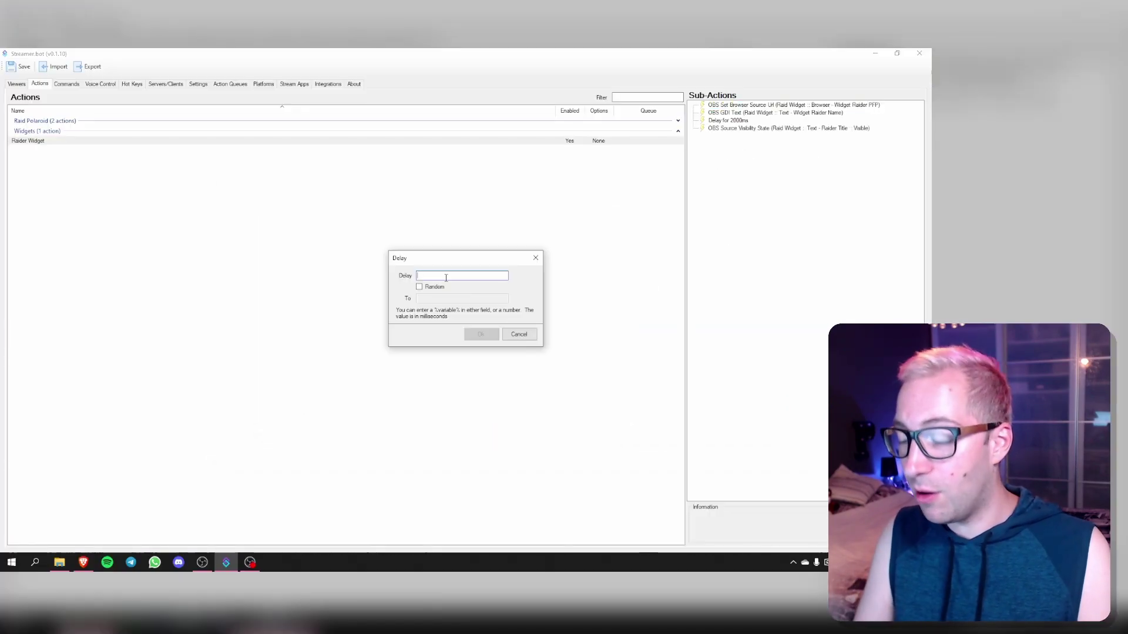
# Add a 500 ms delay, then a sub-action making Browser - Widget Raider PFP visible.
pyautogui.write('500')
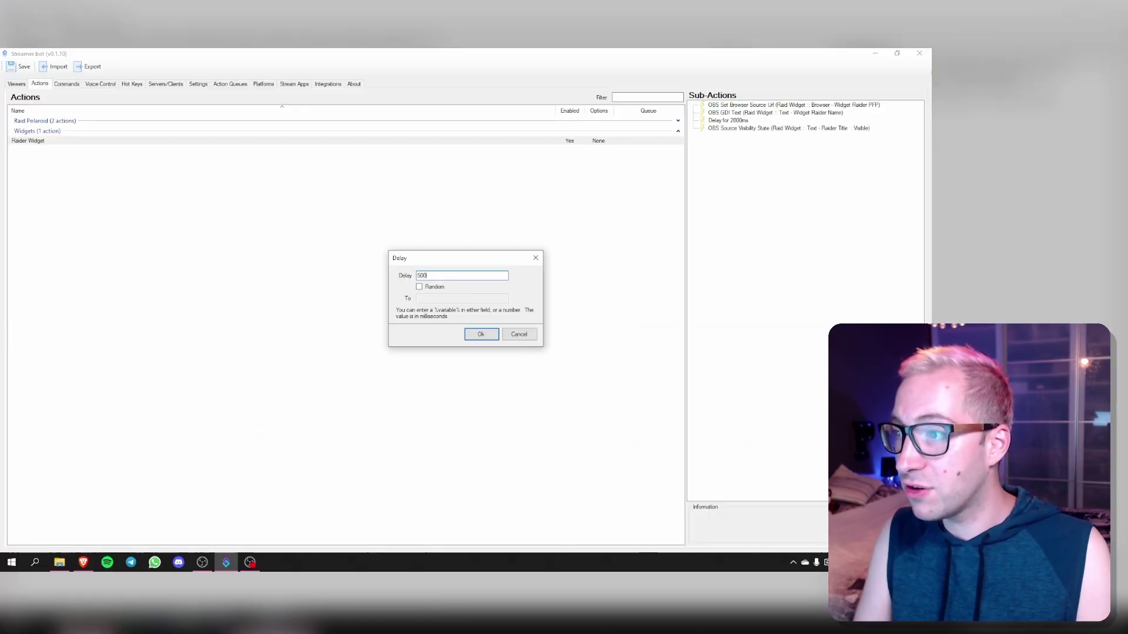
pyautogui.click(482, 337)
pyautogui.rightClick(721, 176)
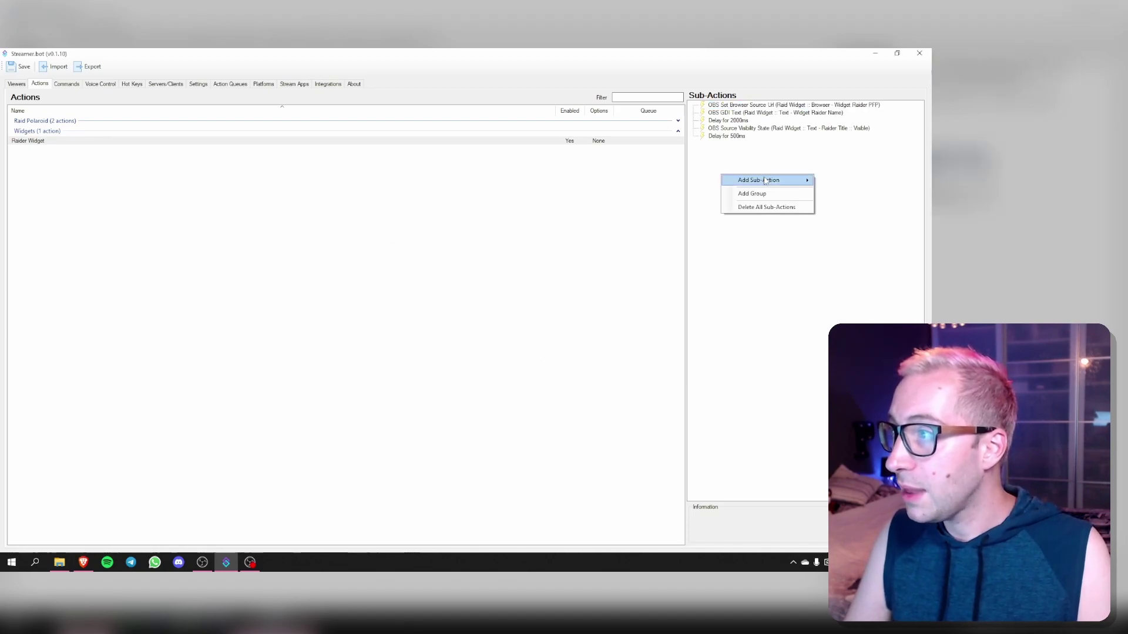
pyautogui.moveTo(764, 181)
pyautogui.moveTo(822, 341)
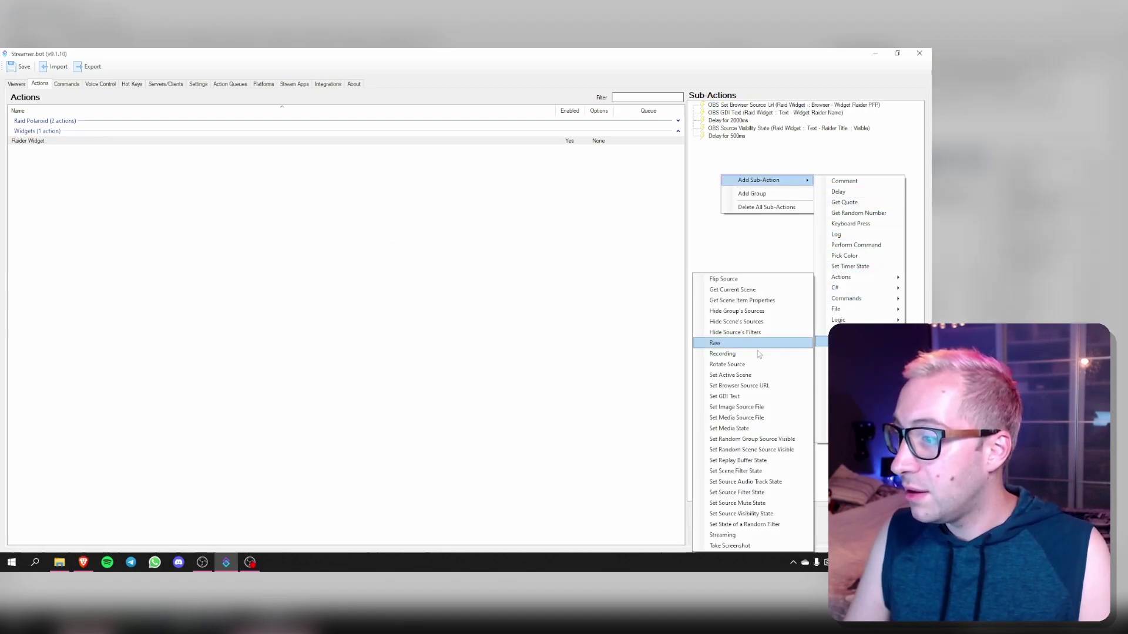
pyautogui.click(762, 517)
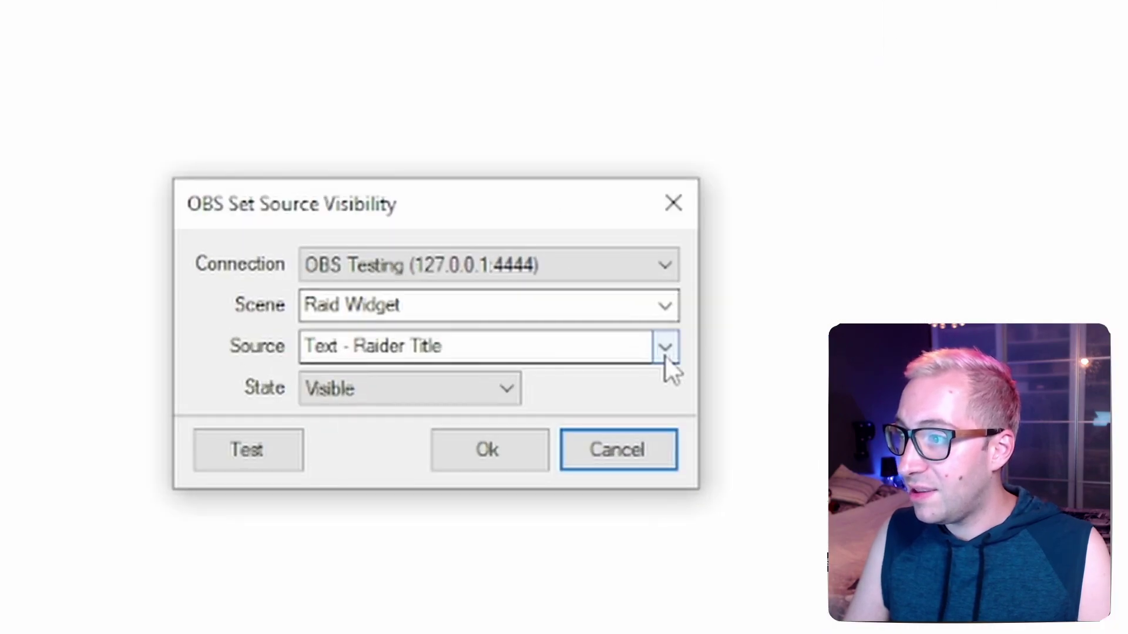
pyautogui.click(532, 300)
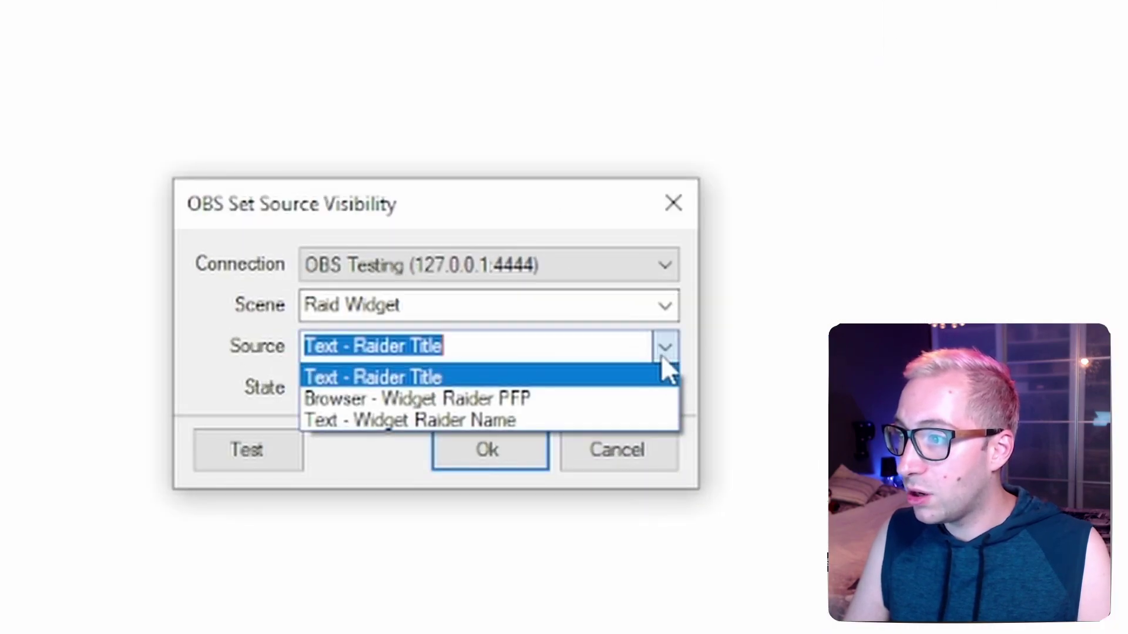
pyautogui.click(483, 398)
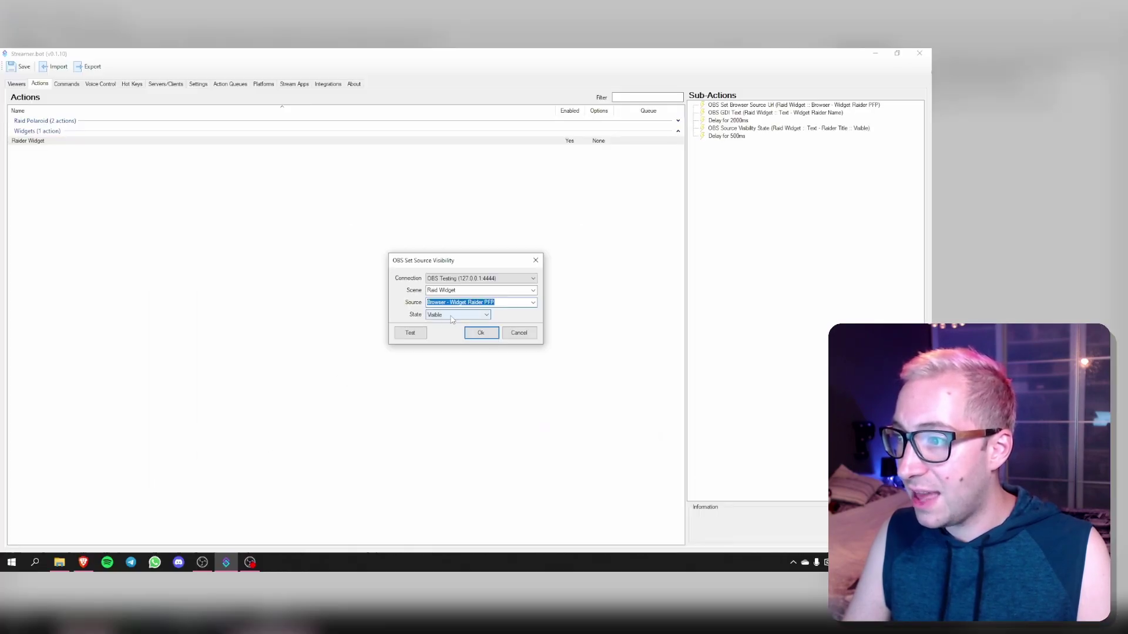
pyautogui.click(481, 333)
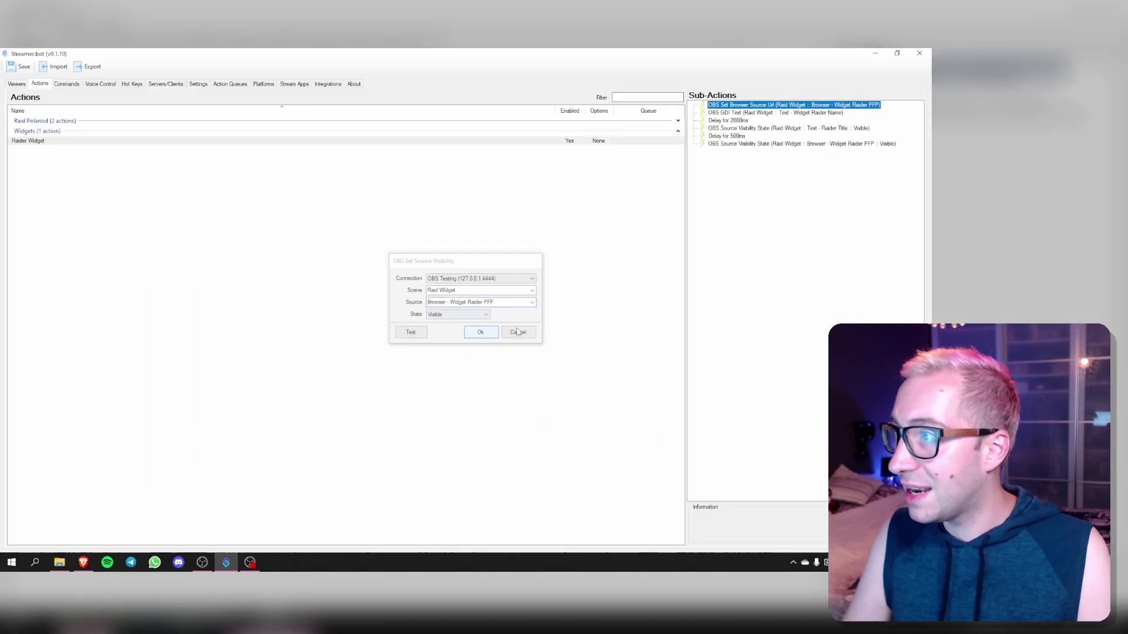
# Add a 100 ms delay, then a sub-action making Text - Widget Raider Name visible.
pyautogui.rightClick(723, 178)
pyautogui.moveTo(763, 180)
pyautogui.click(848, 199)
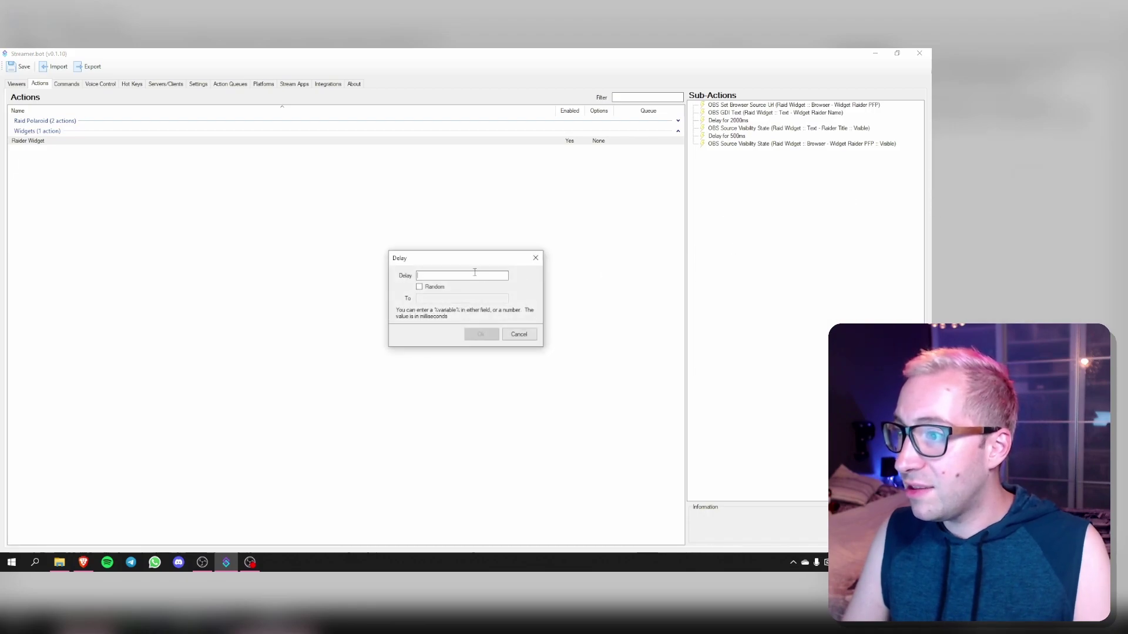
pyautogui.write('100')
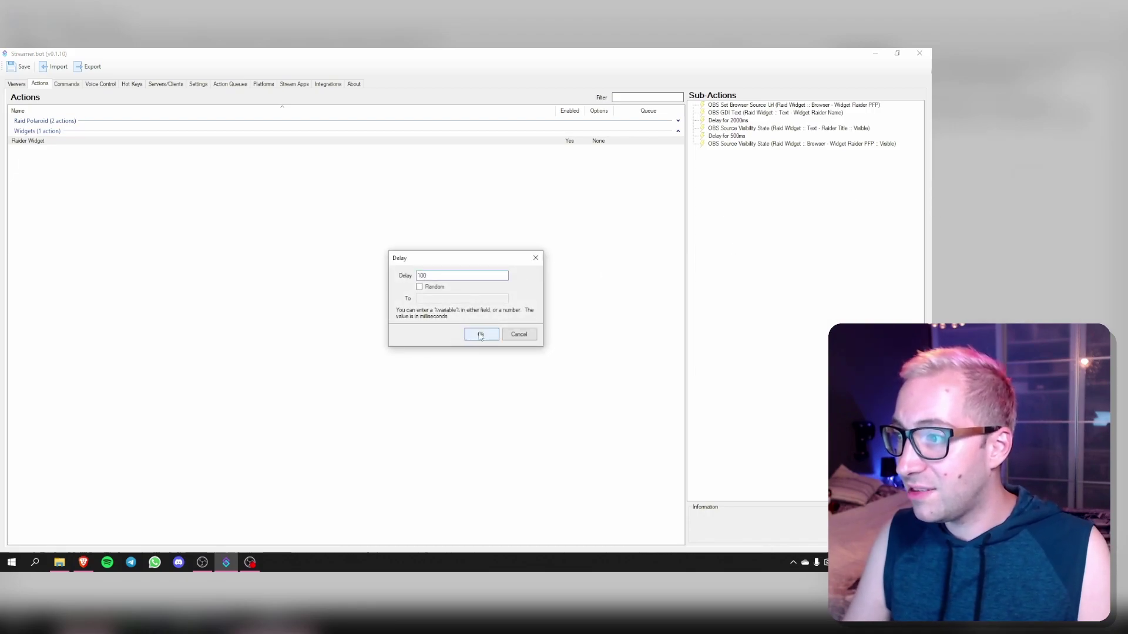
pyautogui.click(480, 334)
pyautogui.rightClick(718, 189)
pyautogui.moveTo(763, 193)
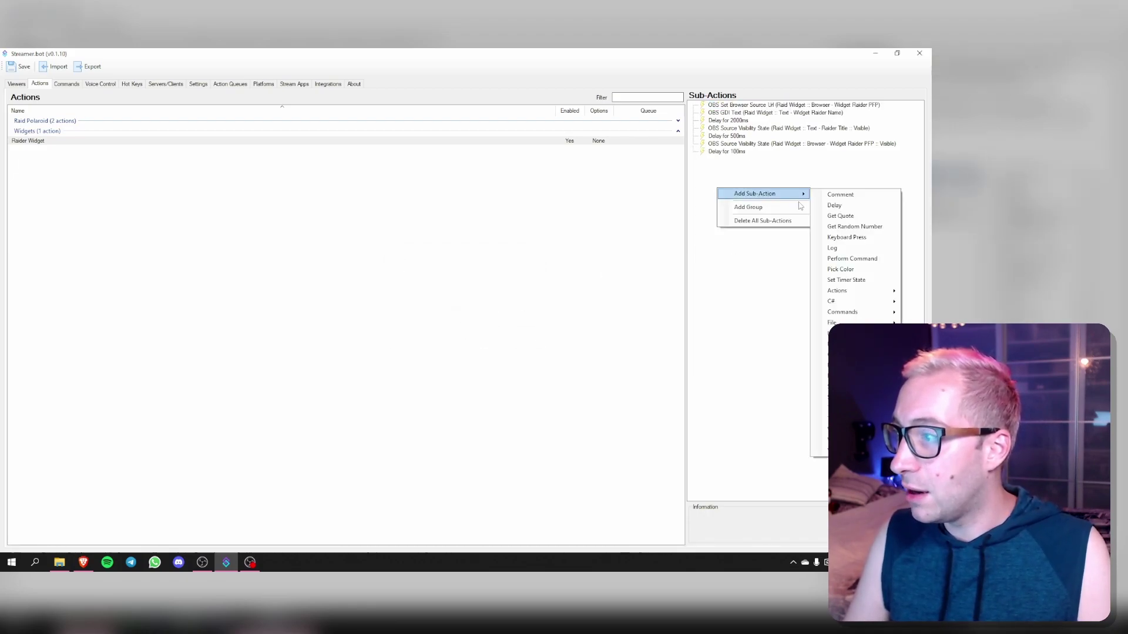
pyautogui.moveTo(820, 355)
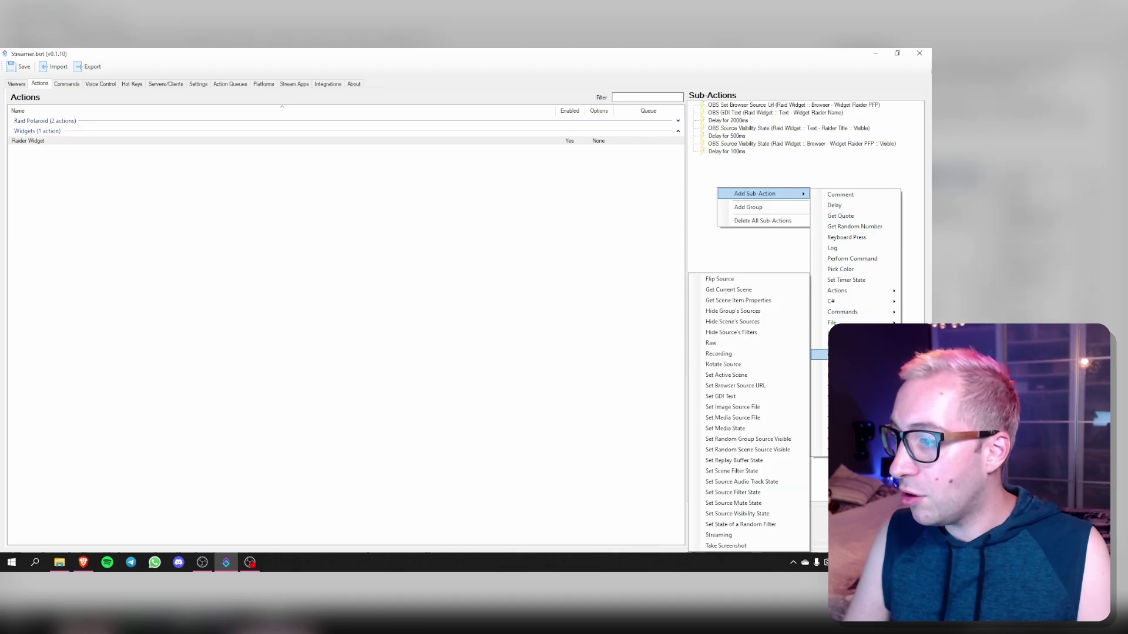
pyautogui.click(740, 514)
pyautogui.click(532, 301)
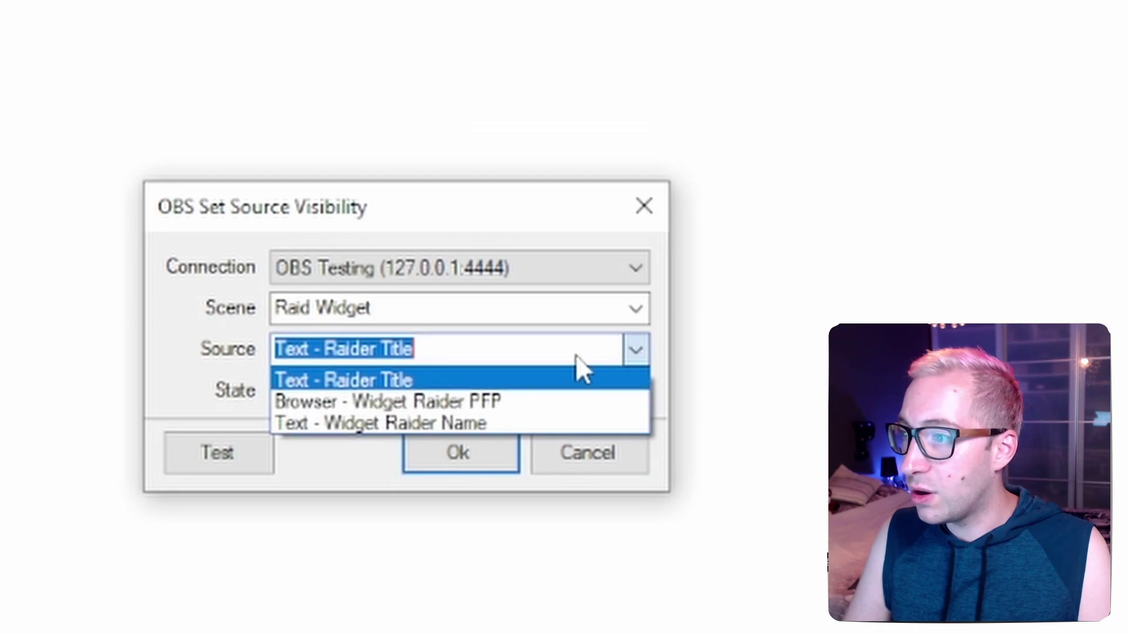
pyautogui.click(386, 424)
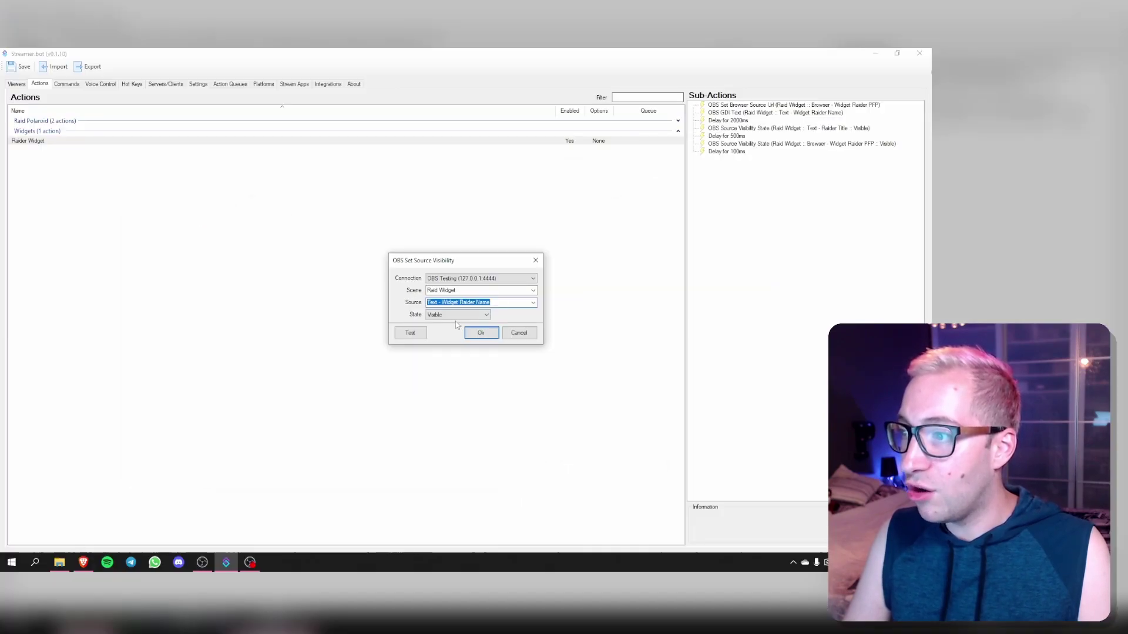
pyautogui.click(480, 333)
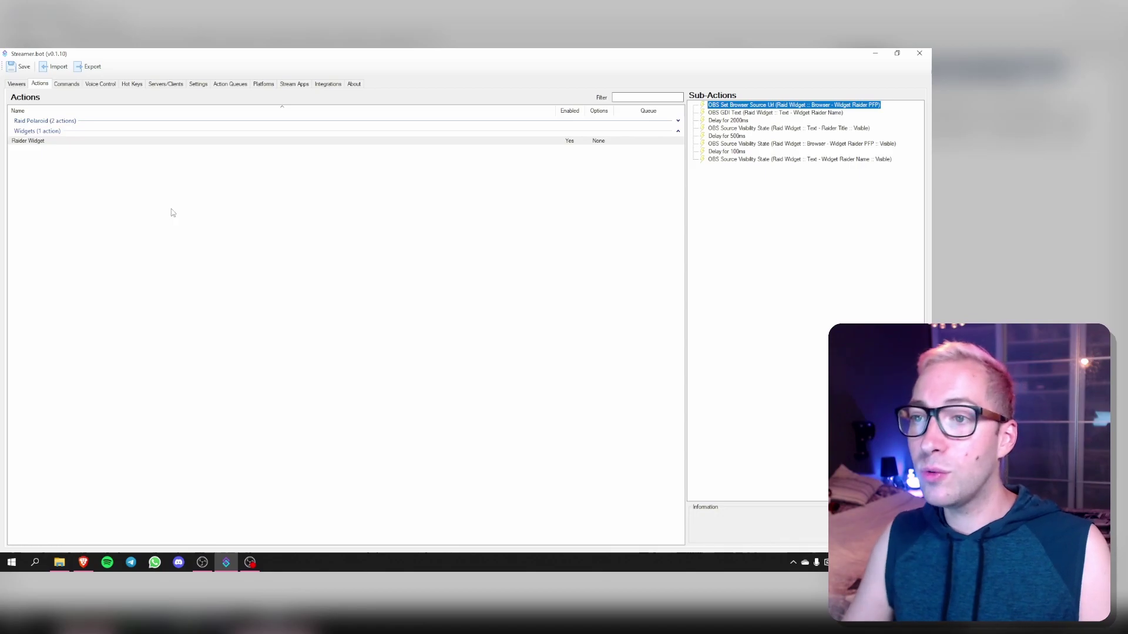
# Duplicate the Raider Widget action and rename the copy to 'Raider Widget Hide'.
pyautogui.rightClick(51, 142)
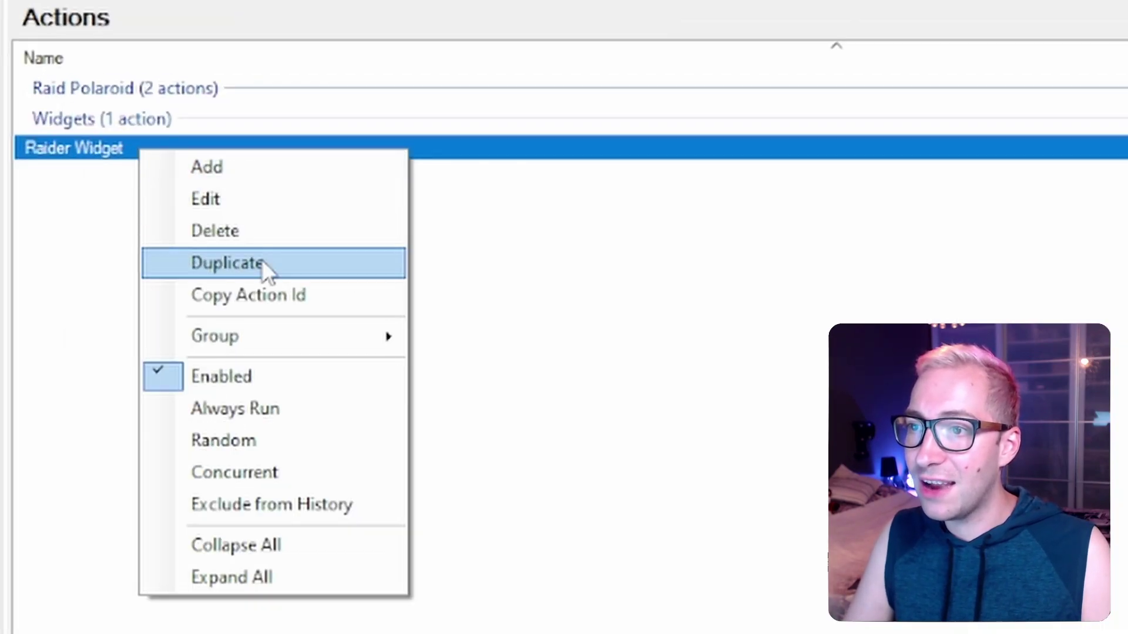
pyautogui.click(89, 180)
pyautogui.rightClick(59, 150)
pyautogui.click(81, 167)
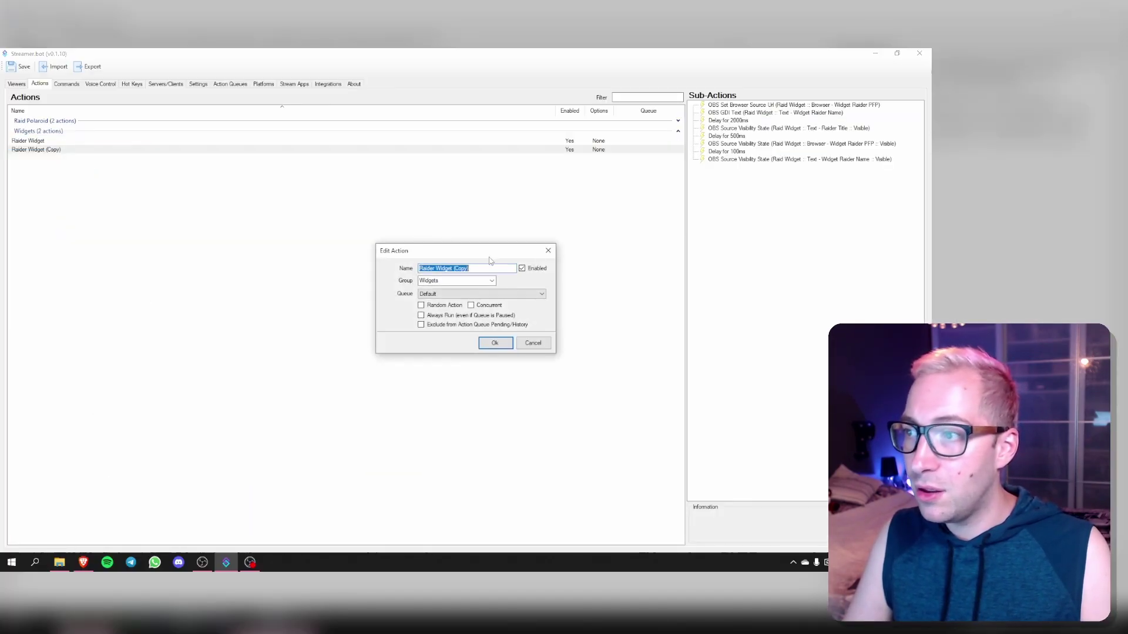
pyautogui.click(471, 267)
pyautogui.moveTo(454, 268); pyautogui.dragTo(470, 268)
pyautogui.write('Hide')
pyautogui.press('Return')
pyautogui.click(749, 106)
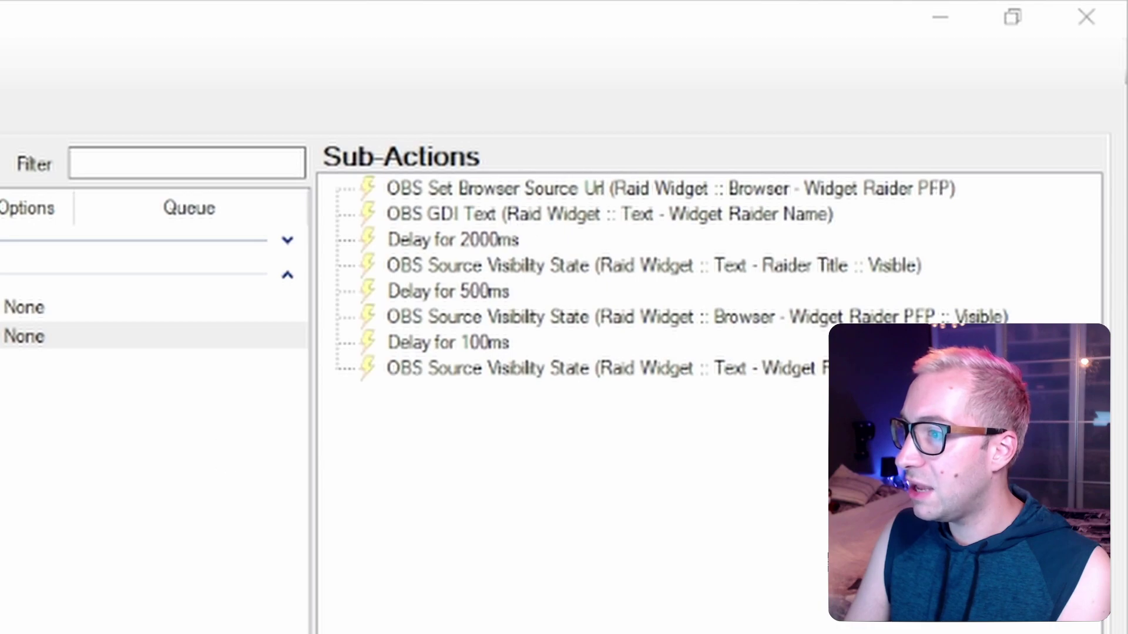
# Remove the browser URL, GDI text, 500ms and 100ms delay sub-actions from the copy.
pyautogui.press('Delete')
pyautogui.press('Delete')
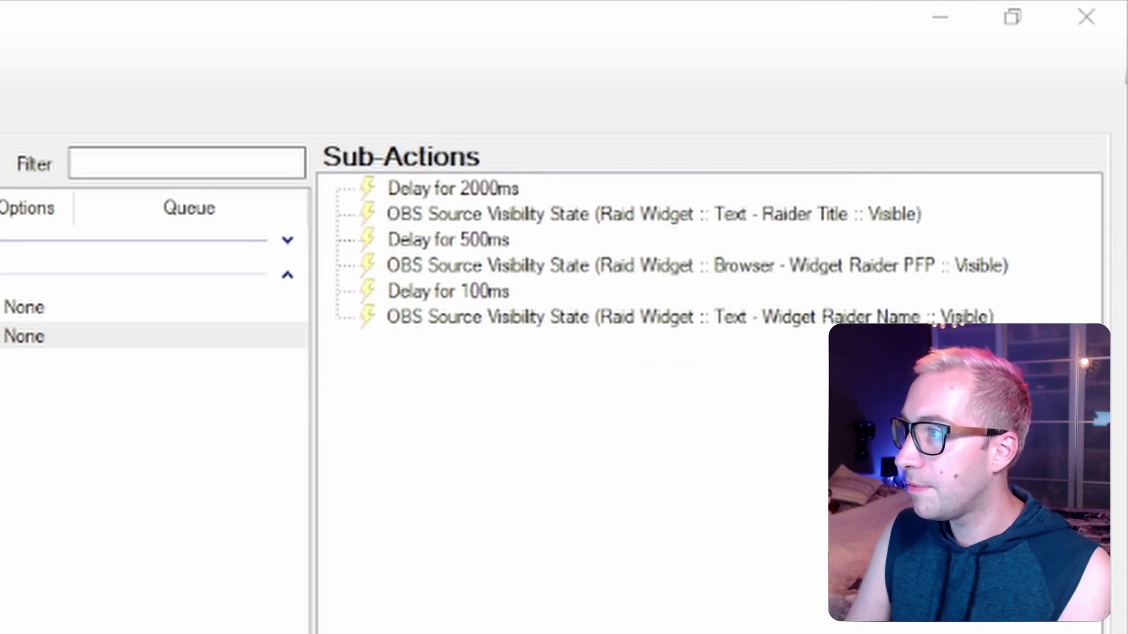
pyautogui.press('Delete')
pyautogui.click(470, 217)
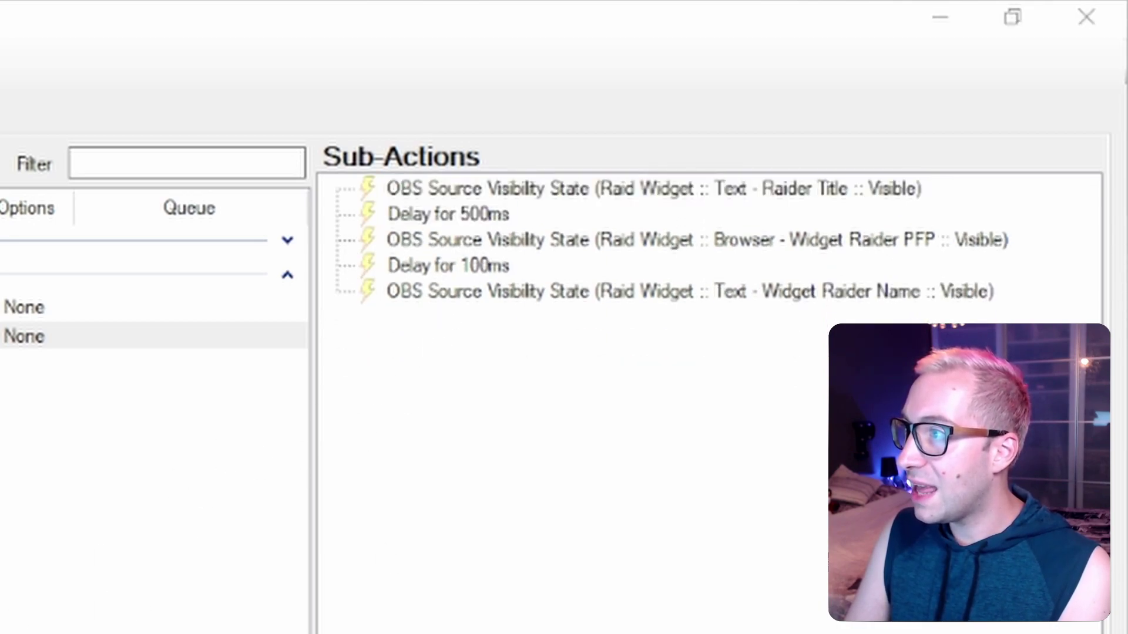
pyautogui.press('Delete')
pyautogui.click(473, 246)
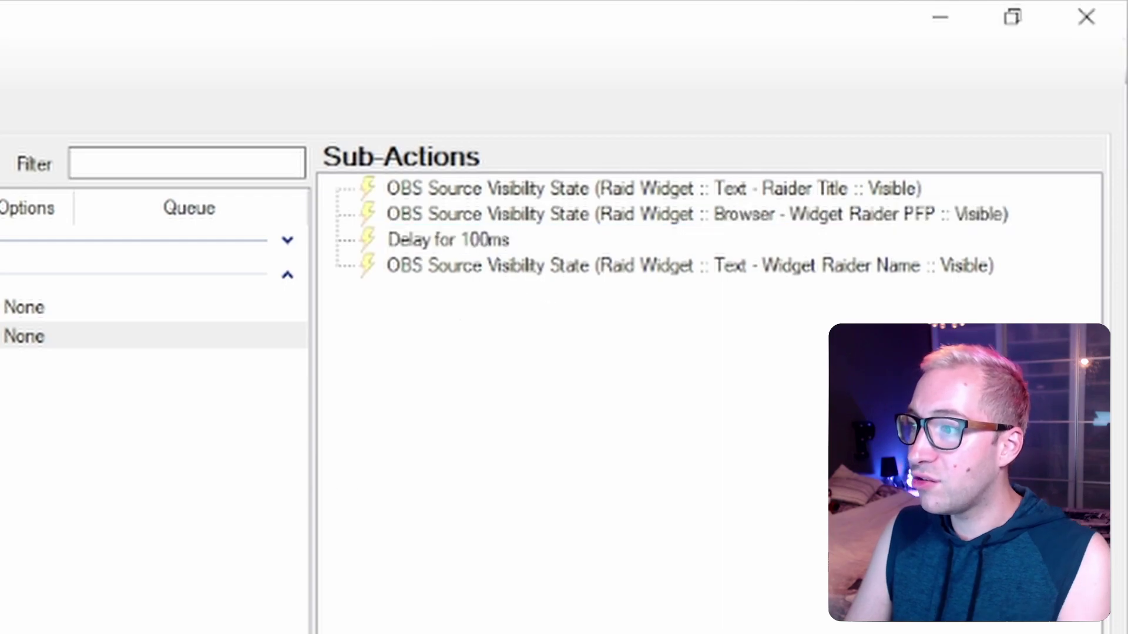
pyautogui.press('Delete')
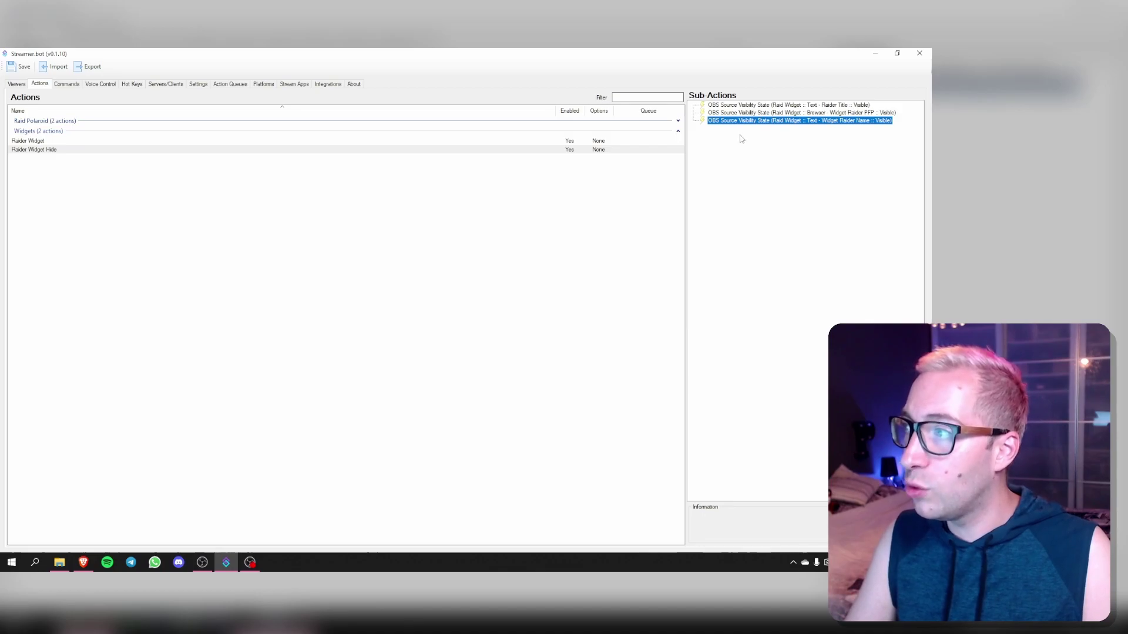
# Set the Raider Title visibility sub-action's state to Hidden.
pyautogui.click(750, 105)
pyautogui.rightClick(737, 107)
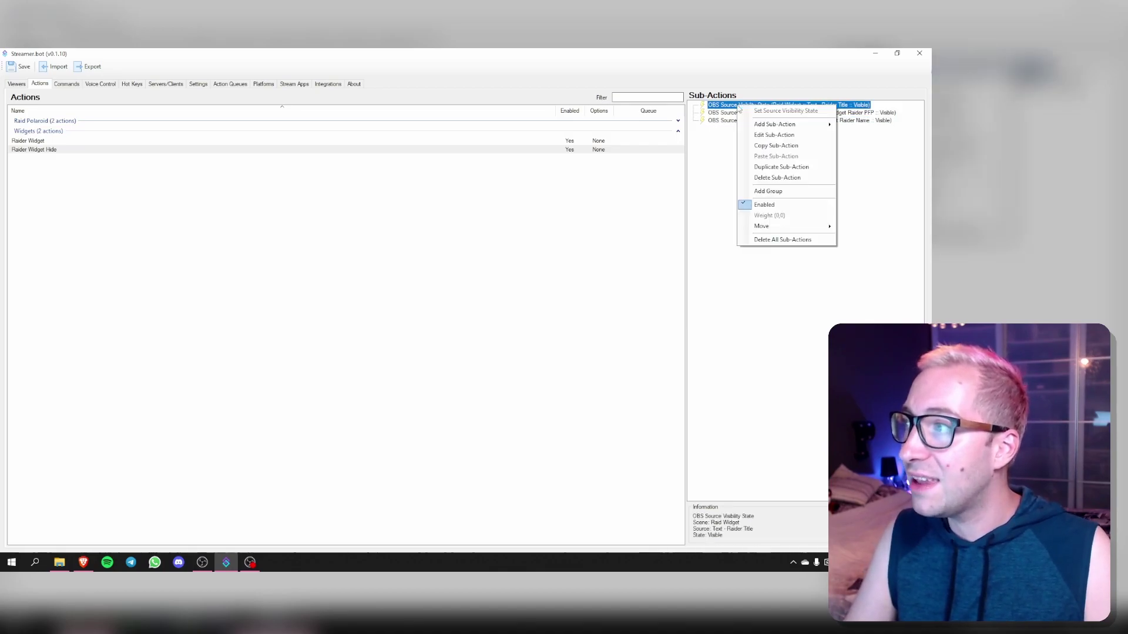
pyautogui.click(775, 135)
pyautogui.click(365, 402)
pyautogui.click(352, 446)
pyautogui.click(463, 457)
# Set the Widget Raider PFP visibility sub-action's state to Hidden.
pyautogui.rightClick(730, 114)
pyautogui.click(765, 143)
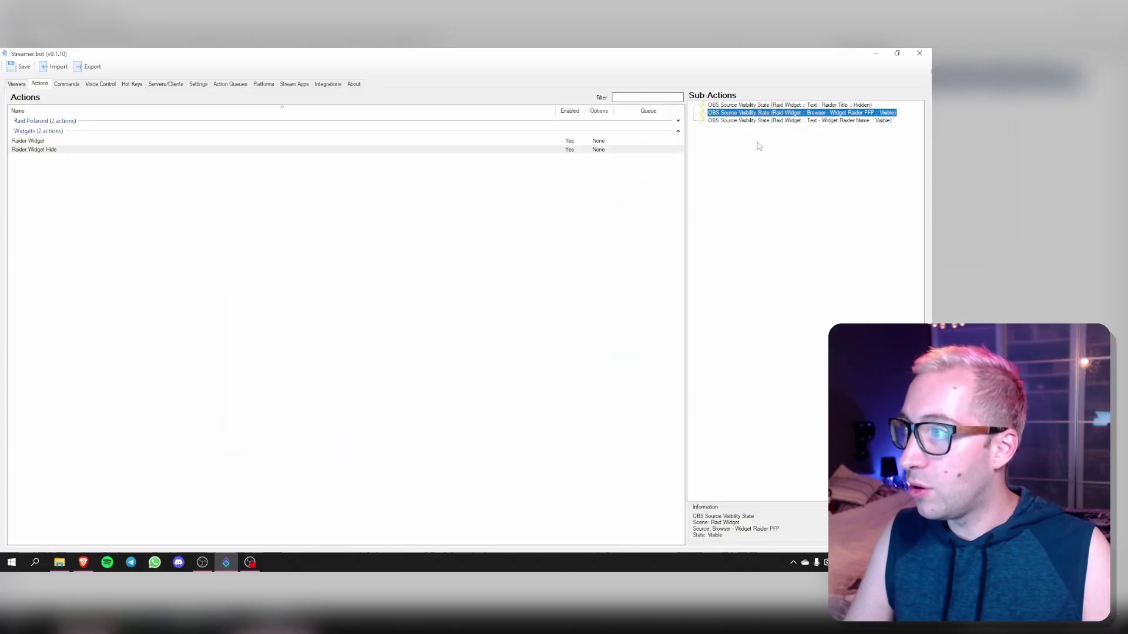
pyautogui.click(458, 315)
pyautogui.click(446, 330)
pyautogui.click(480, 333)
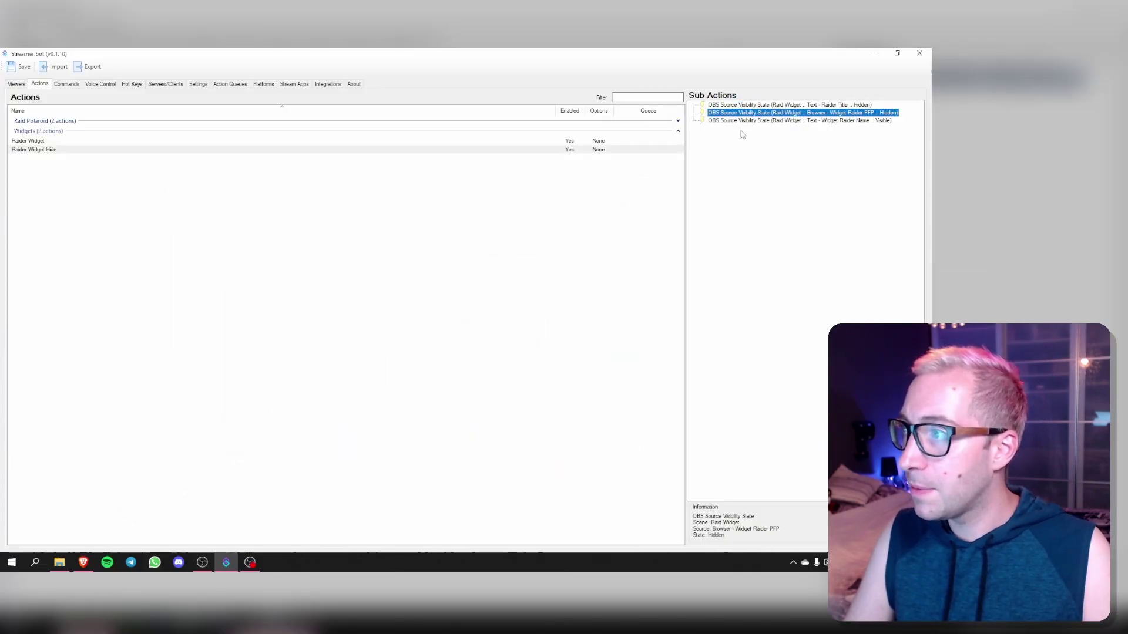
# Set the Widget Raider Name visibility sub-action's state to Hidden.
pyautogui.rightClick(741, 120)
pyautogui.click(770, 150)
pyautogui.click(458, 315)
pyautogui.click(447, 330)
pyautogui.click(480, 333)
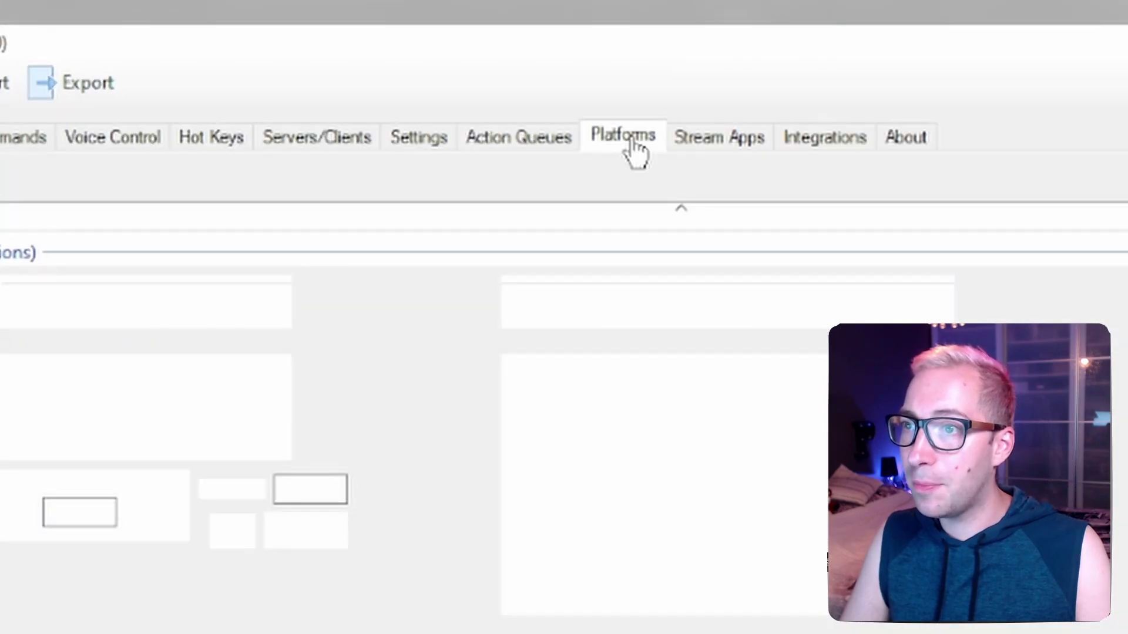
# Assign Raider Widget to Twitch Sending Raid Start and Raider Widget Hide to Raid Send.
pyautogui.click(630, 140)
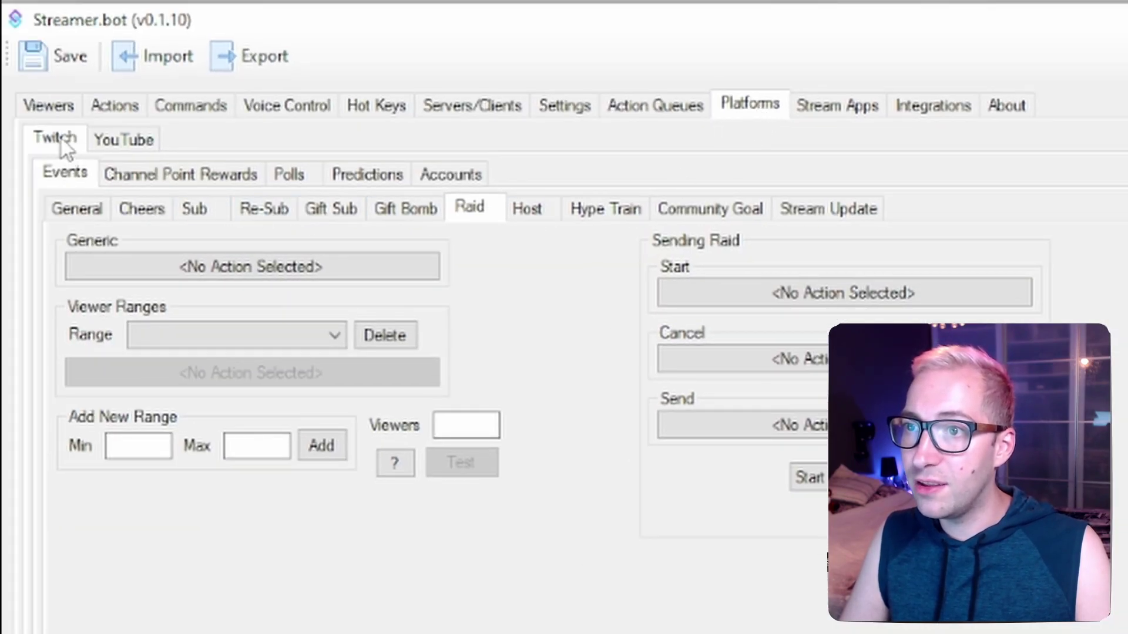
pyautogui.click(483, 211)
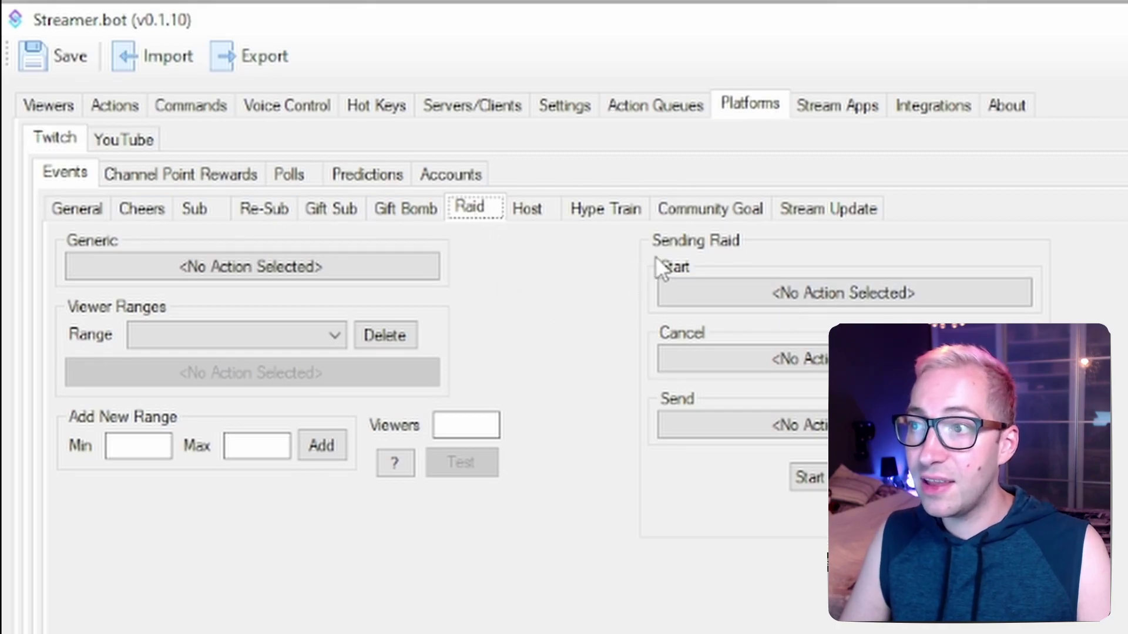
pyautogui.click(765, 293)
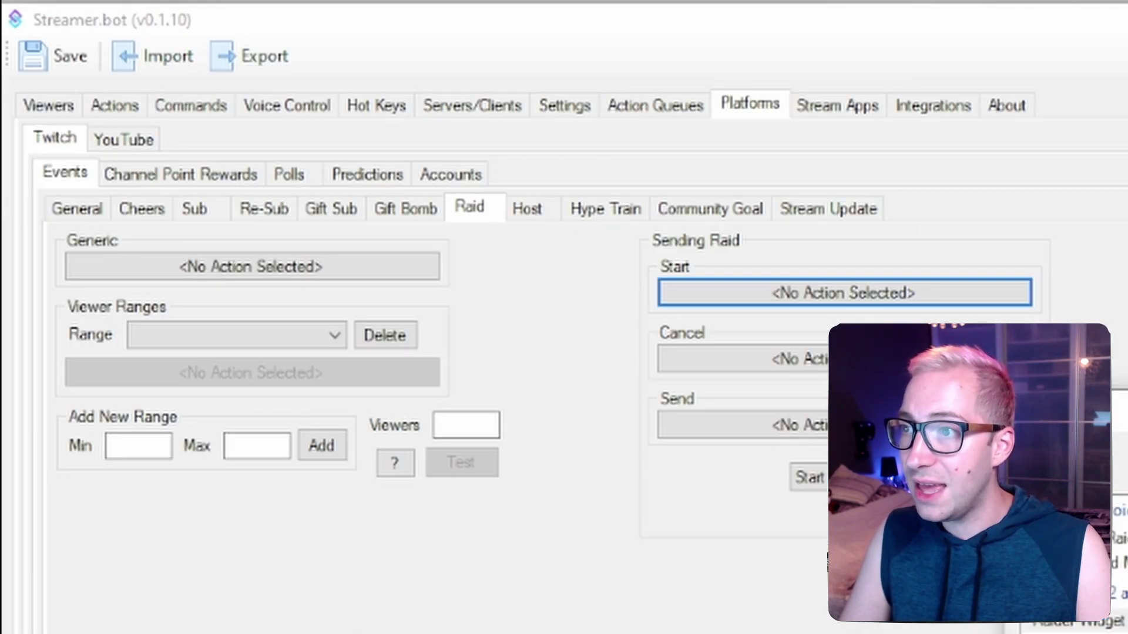
pyautogui.press('Return')
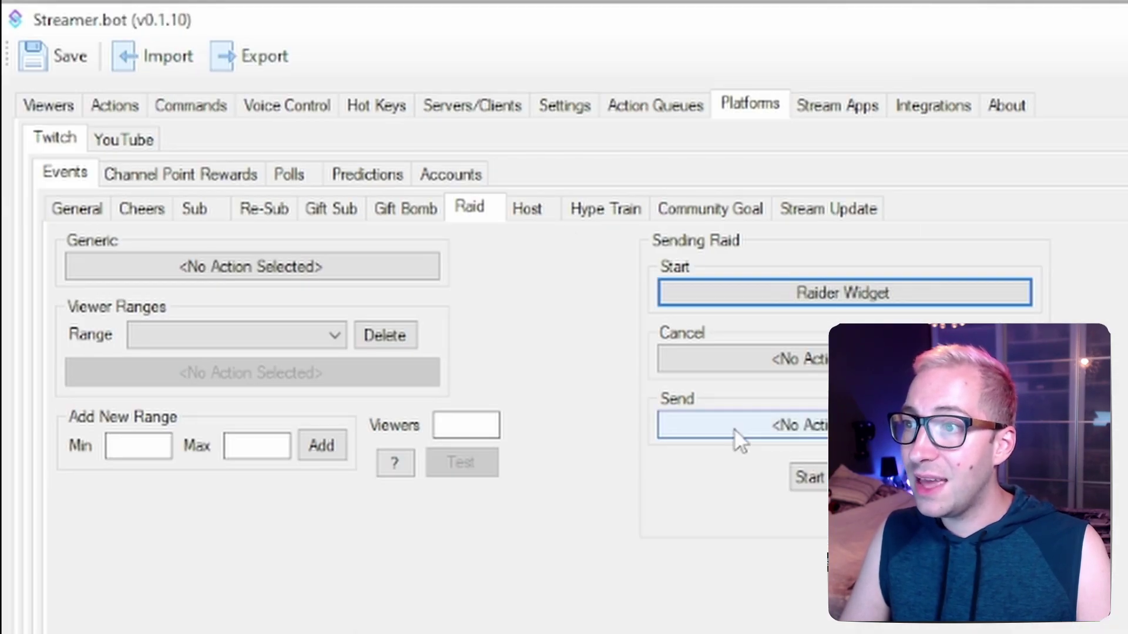
pyautogui.click(749, 426)
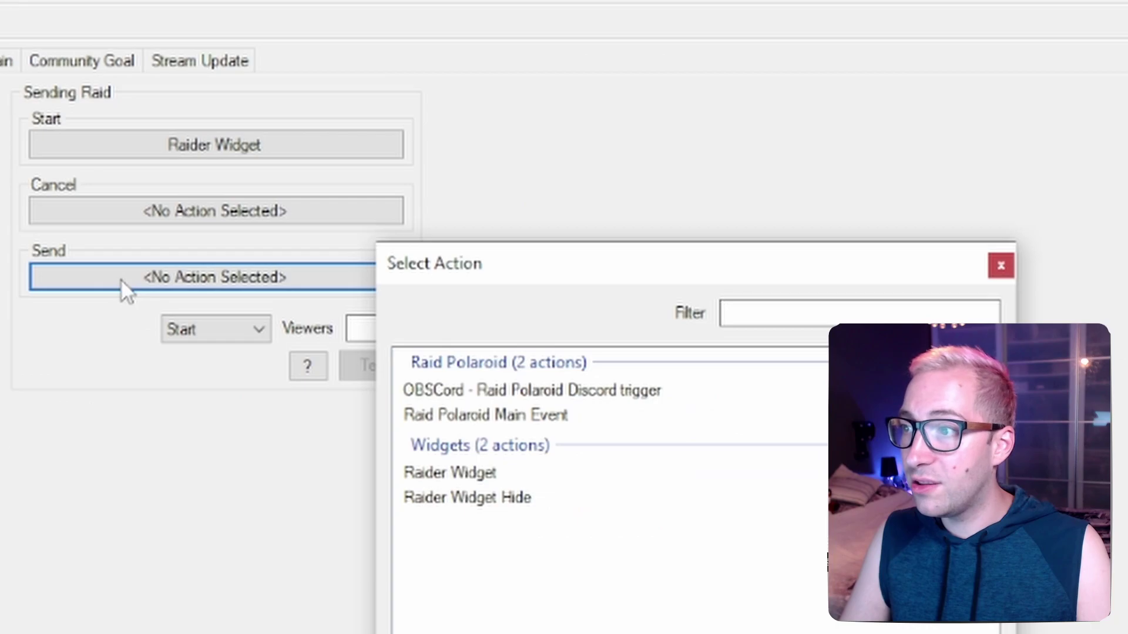
pyautogui.click(491, 504)
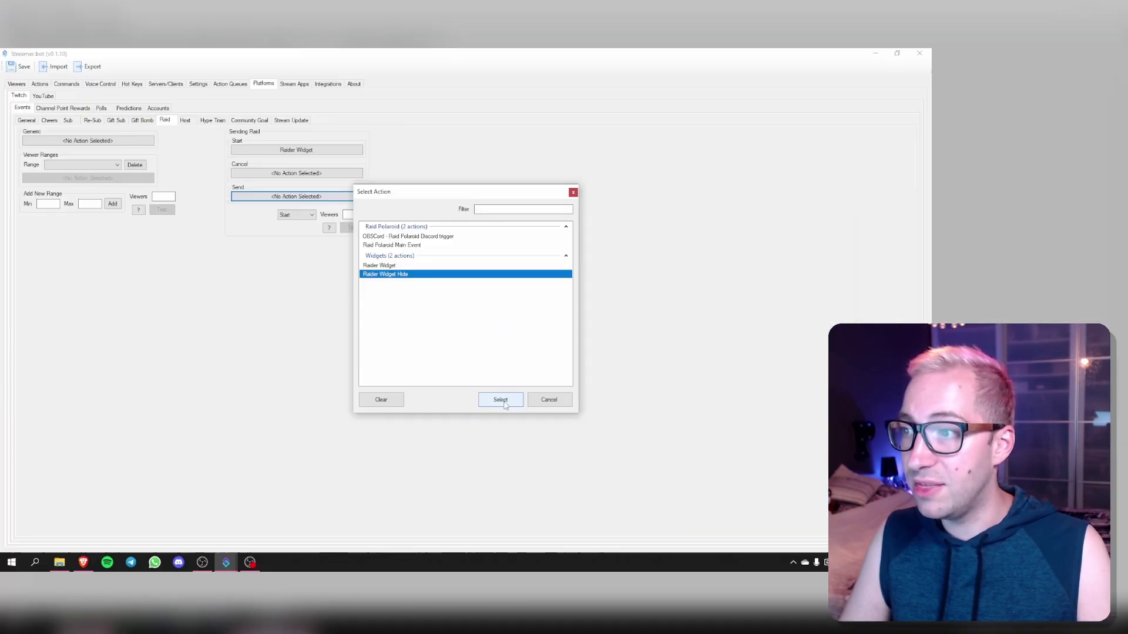
pyautogui.click(499, 399)
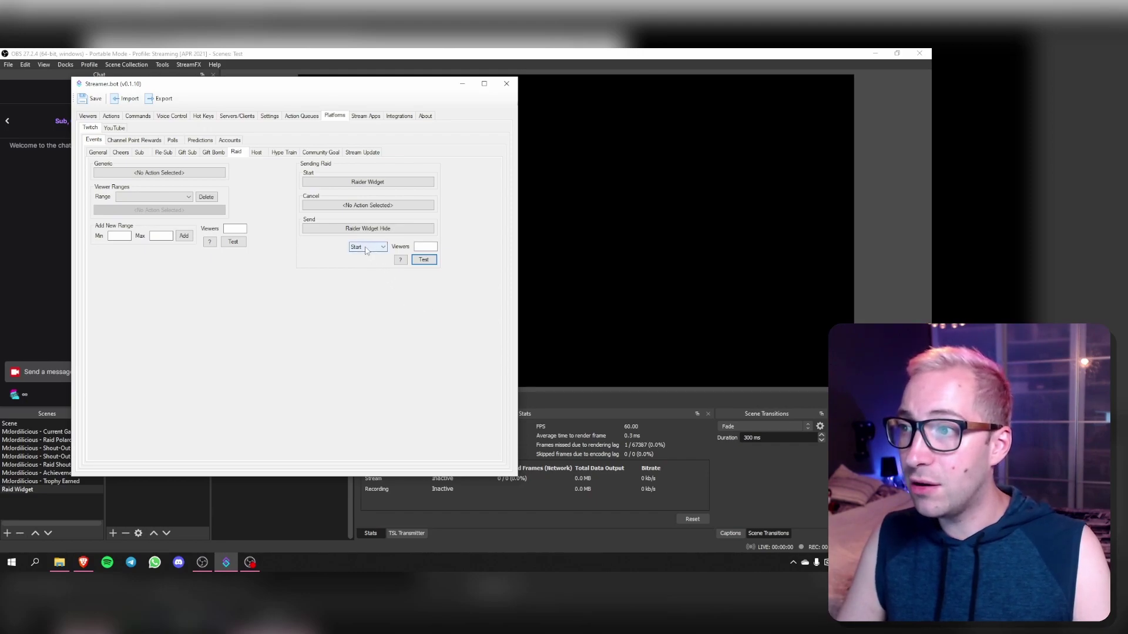
# Run the raid Start test to show the RAIDING widget, then the End test to hide it.
pyautogui.click(424, 261)
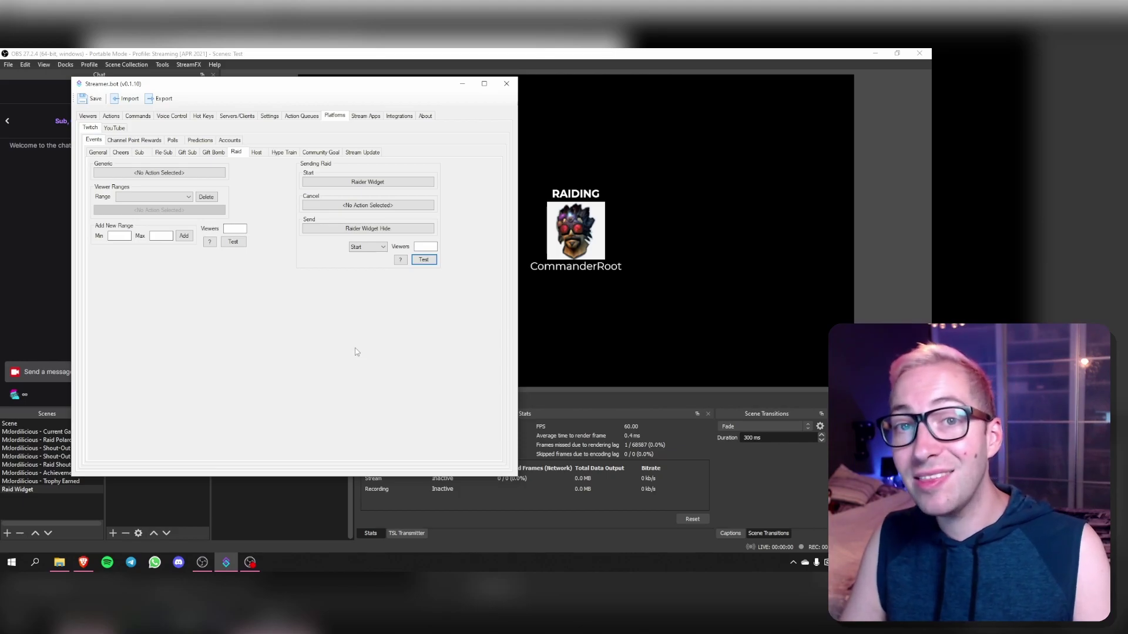
pyautogui.click(384, 248)
pyautogui.click(424, 260)
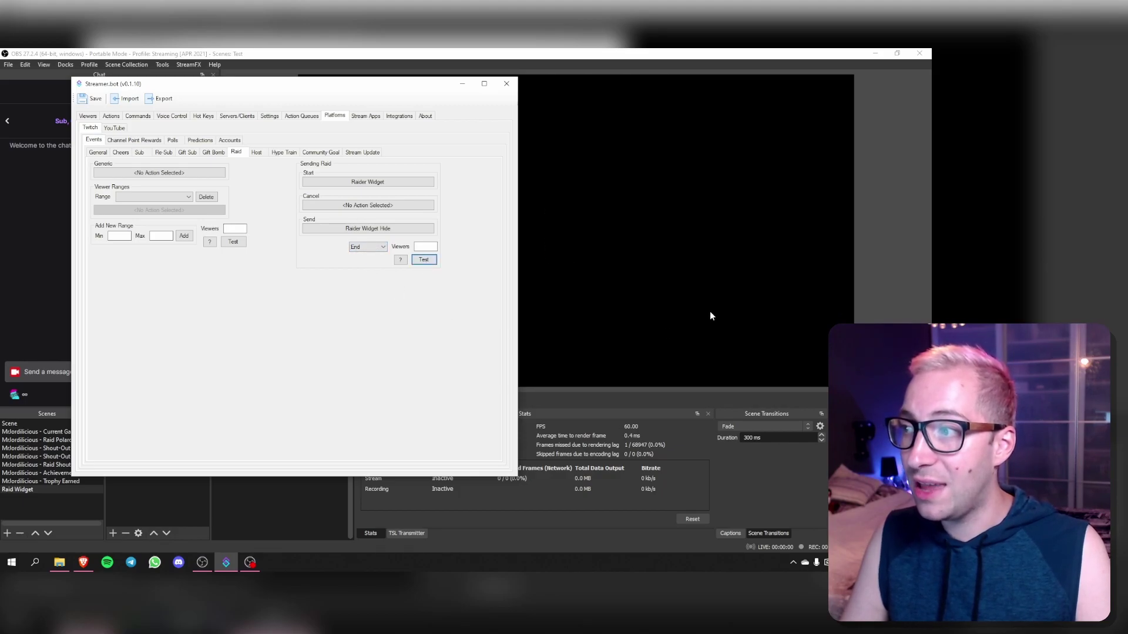